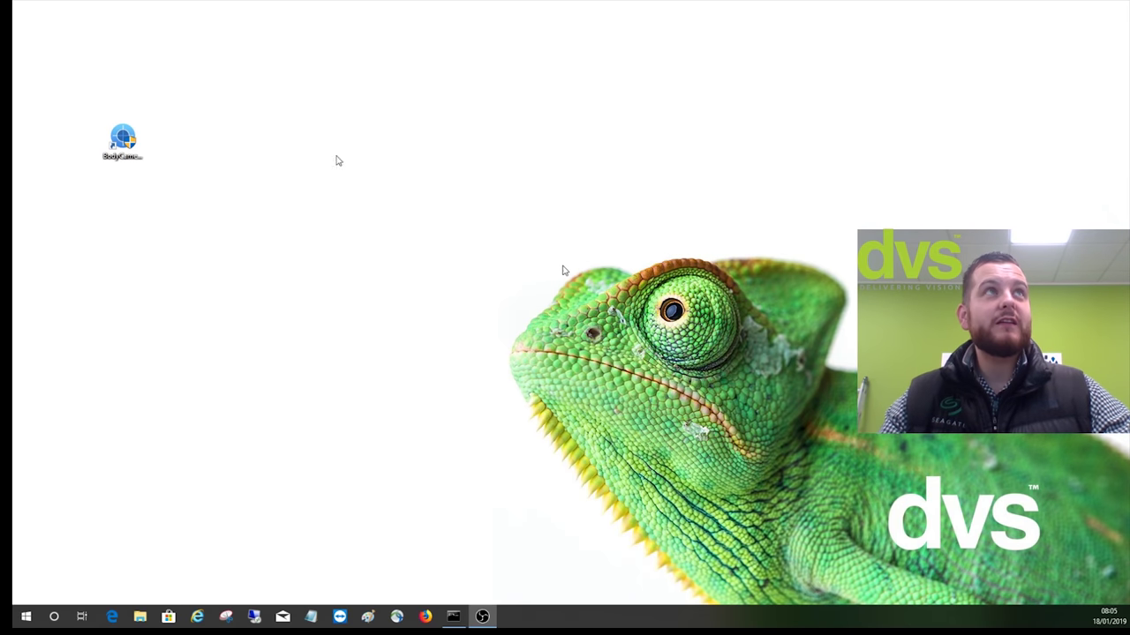
Launch BodyCamera Assistant to list the camera's two MP4 videos and two WAV recordings
left_click(114, 139)
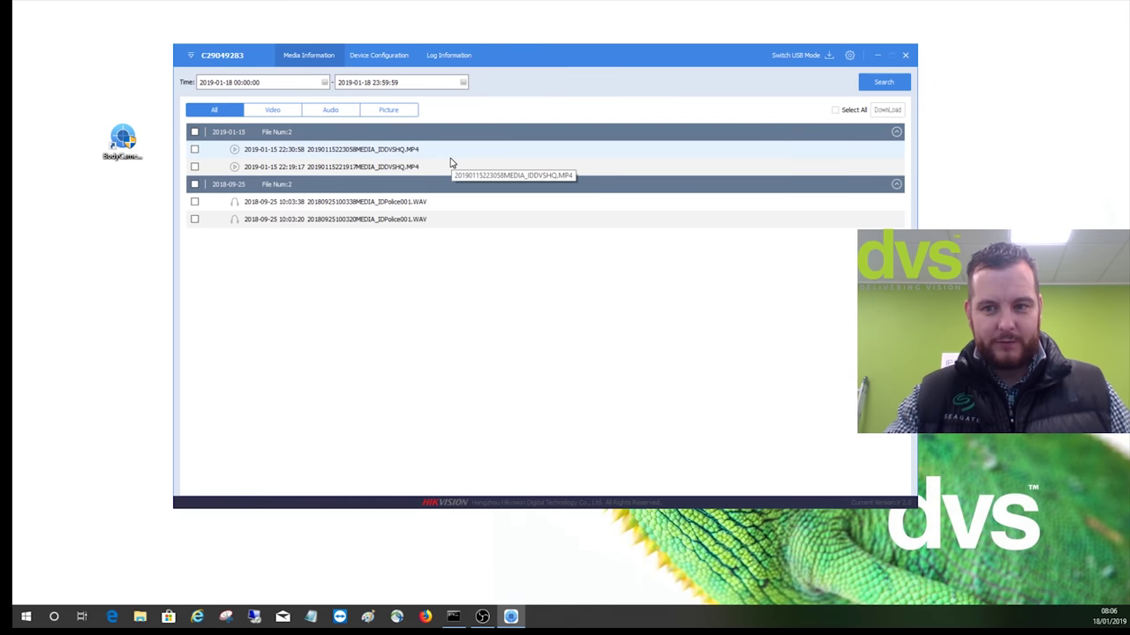
Check the body camera's event log, then return to Device Configuration and its time settings
left_click(369, 58)
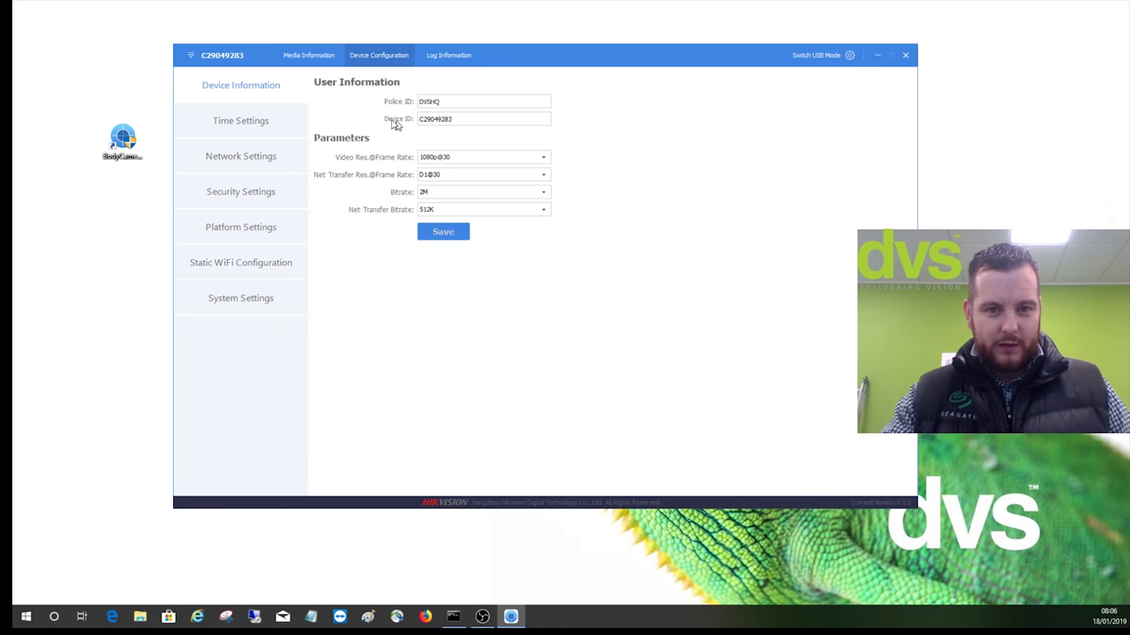
left_click(430, 53)
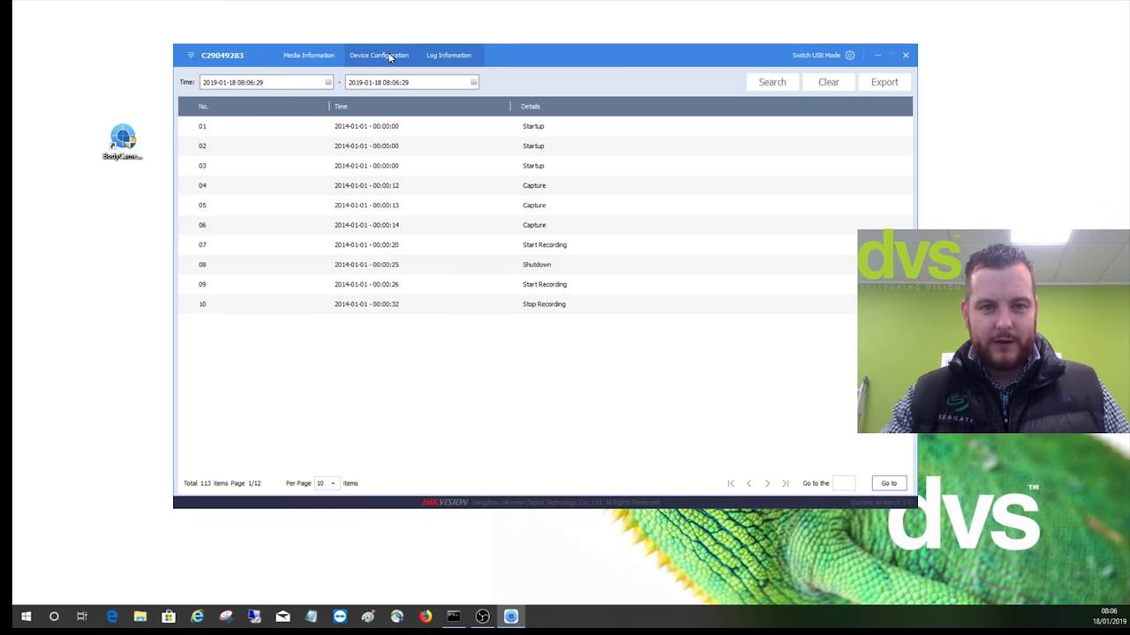
left_click(387, 55)
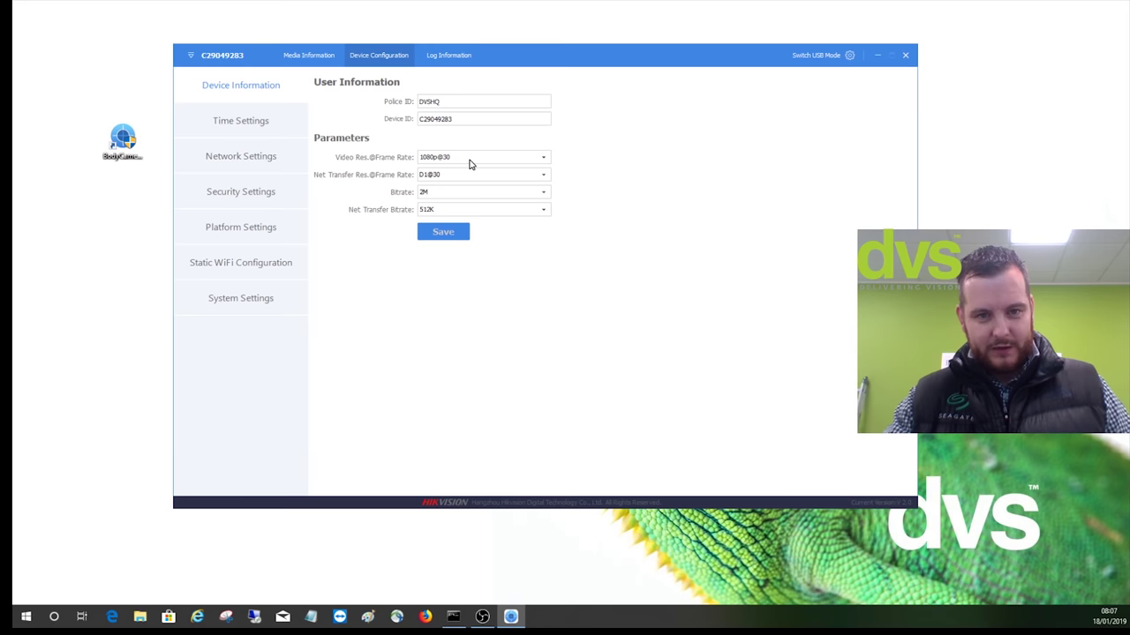
left_click(253, 124)
Review the network, password, platform and static WiFi (192.168.0.188) pages, then system parameters
left_click(262, 153)
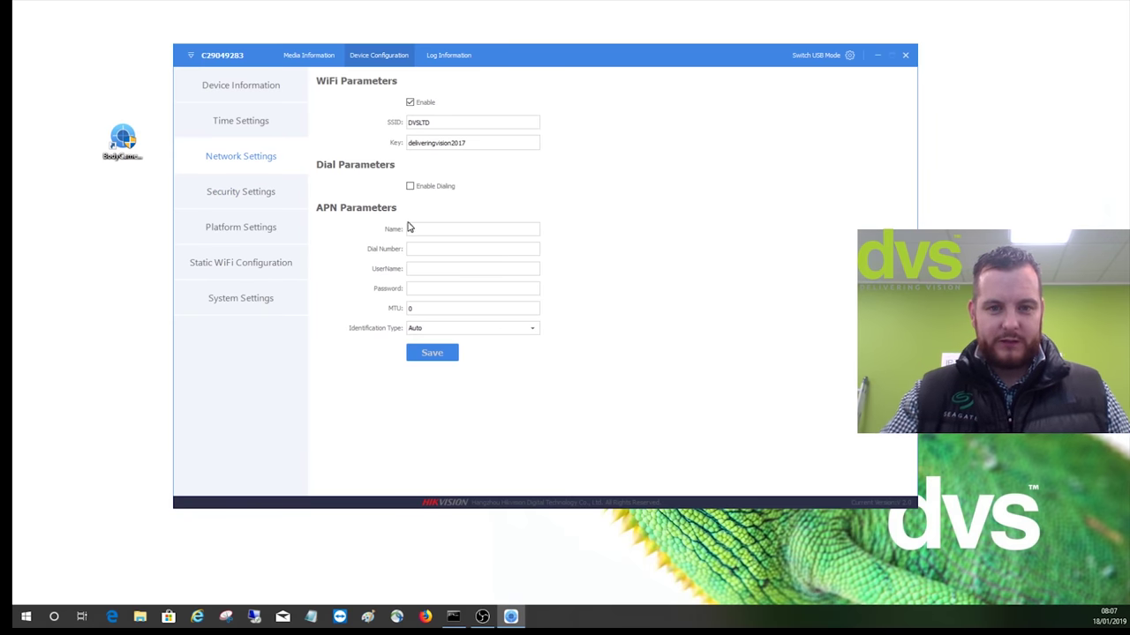
left_click(251, 186)
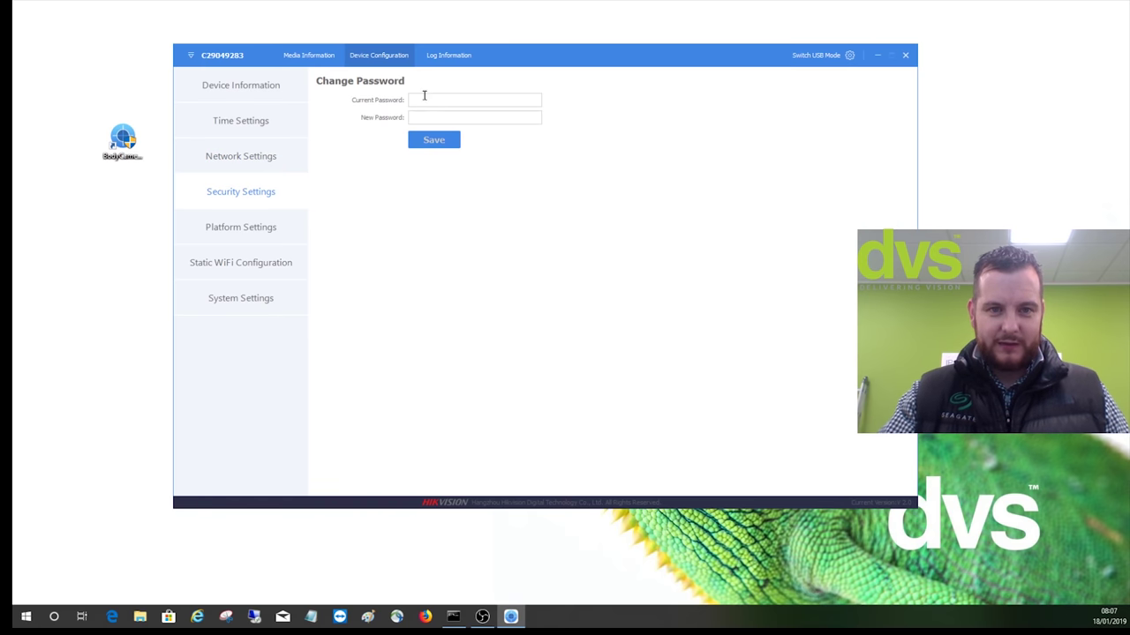
left_click(231, 237)
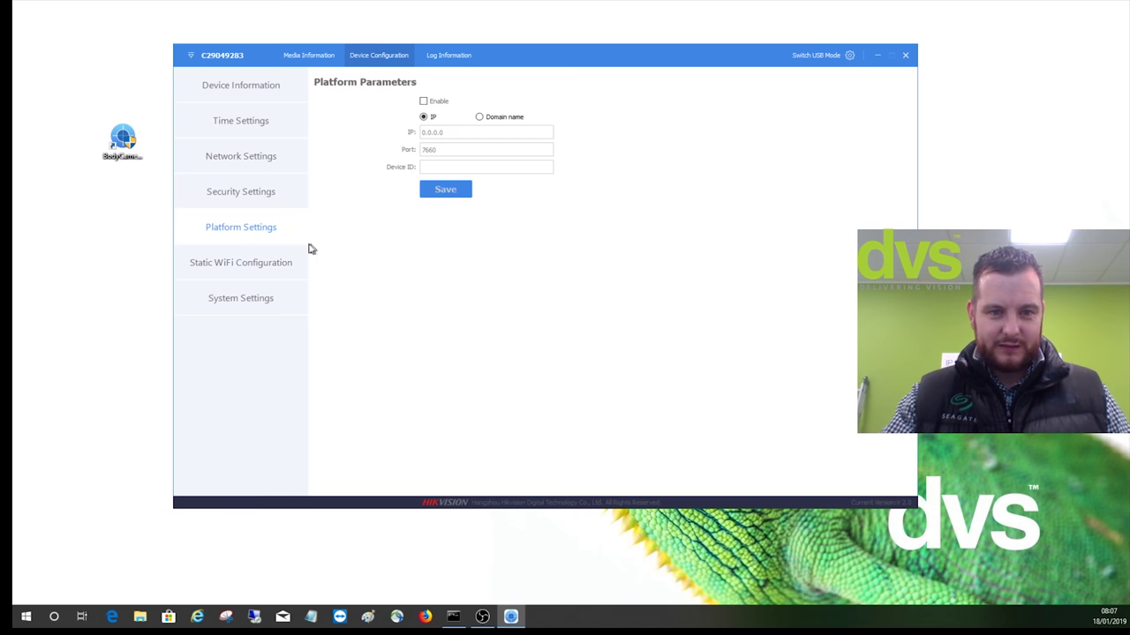
left_click(265, 262)
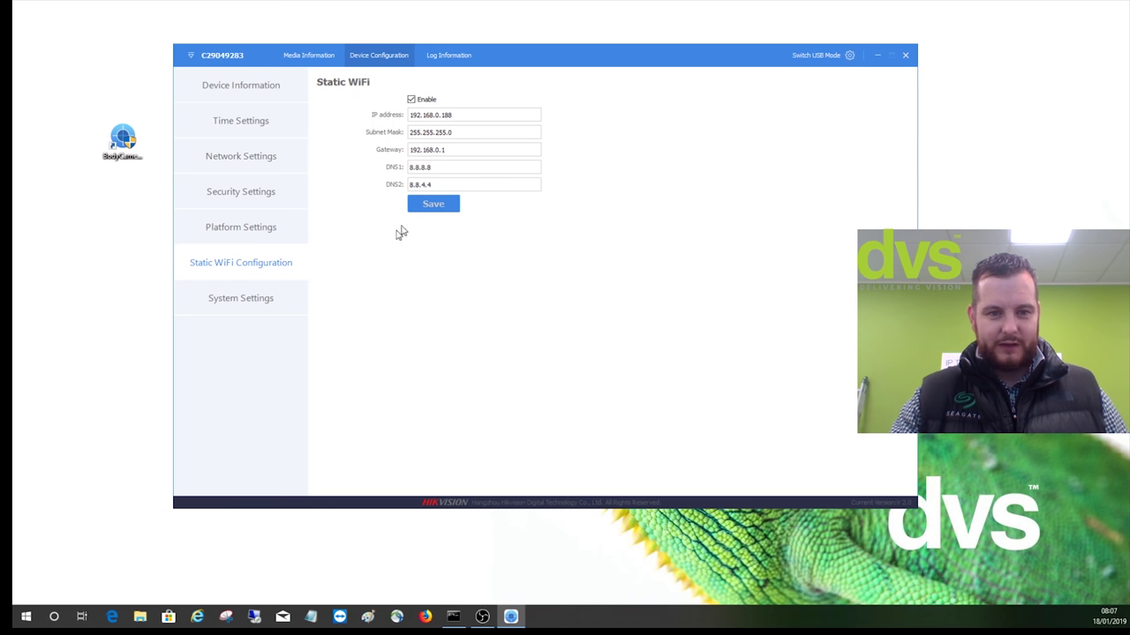
left_click(251, 296)
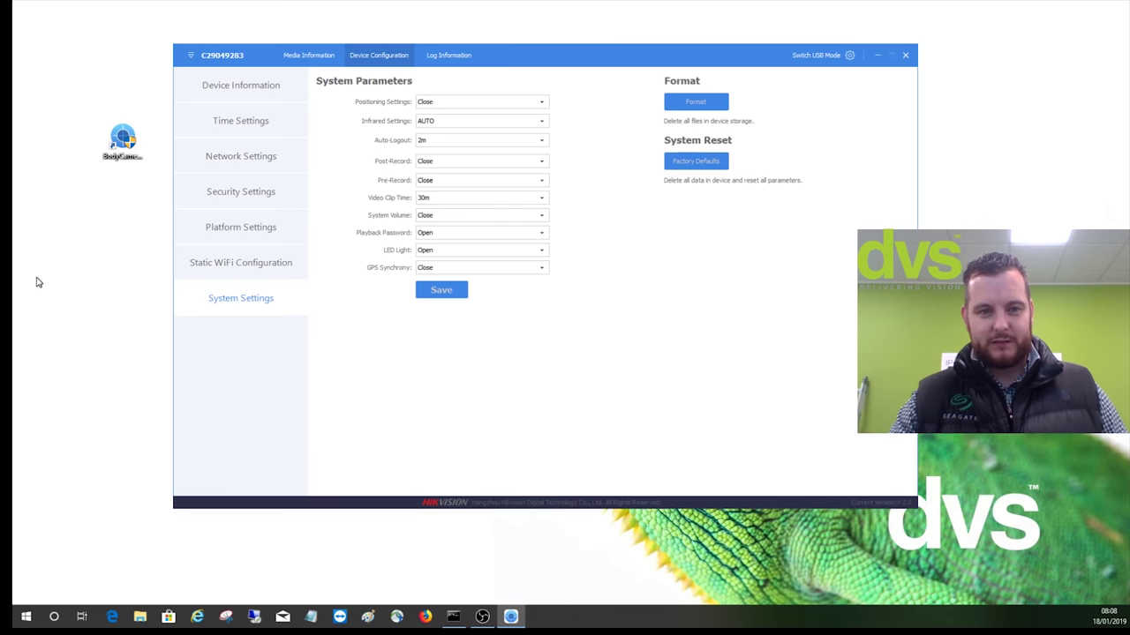
Save the static WiFi address 192.168.0.188 and close Body Camera Assistant
left_click(234, 262)
left_click(432, 208)
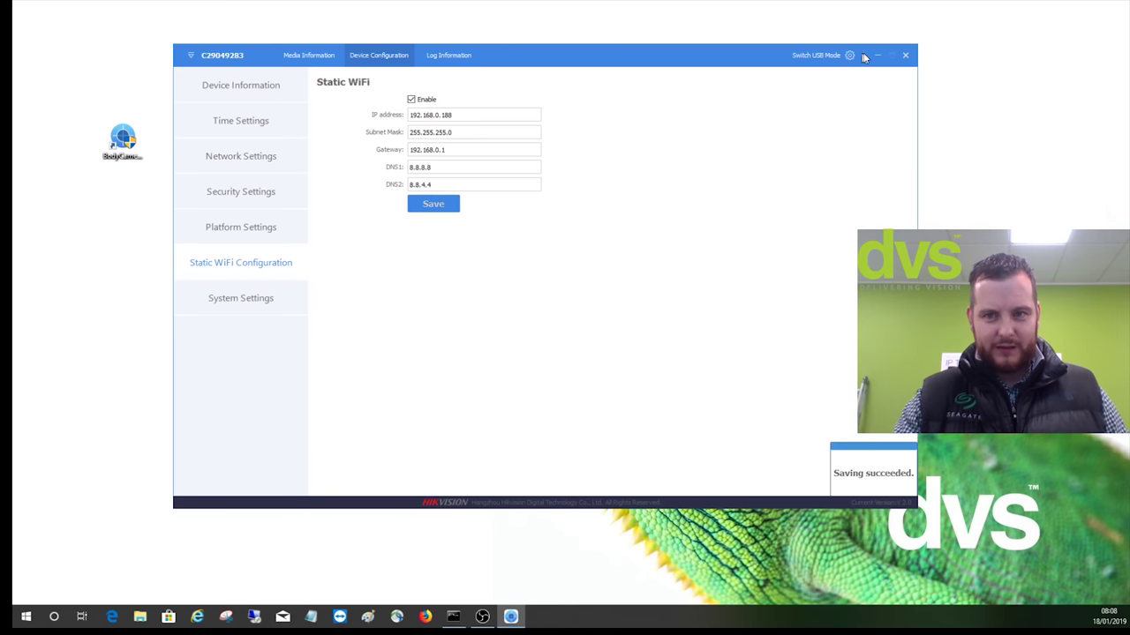
left_click(907, 56)
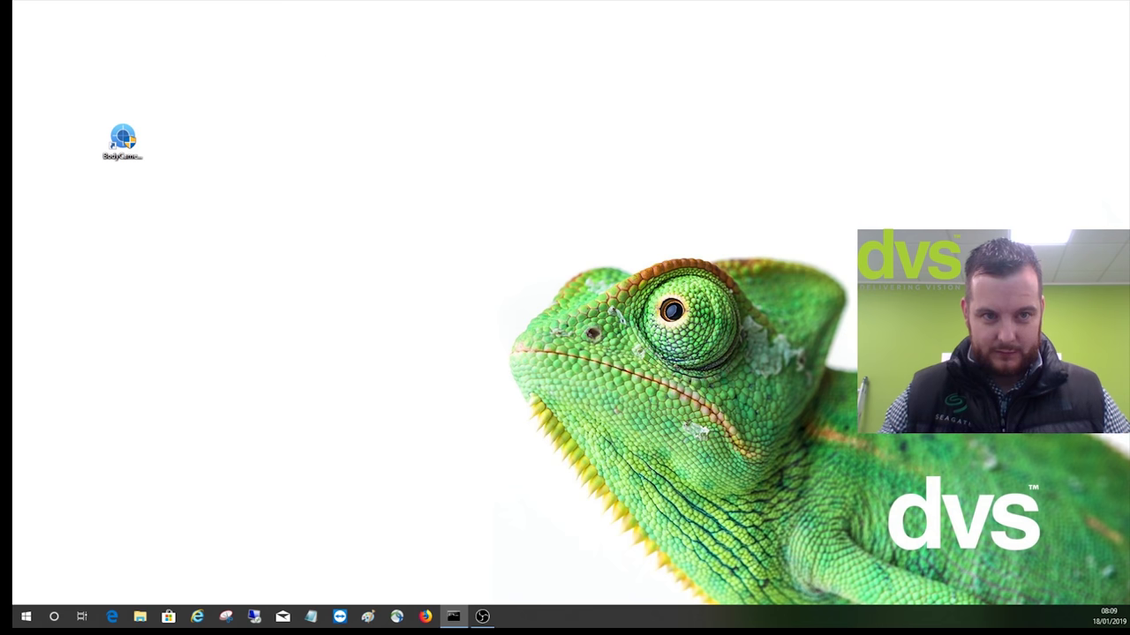
Re-run ping 192.168.0.188 in Command Prompt to confirm the camera replies, then close it
key("alt+Tab")
left_click_drag(144, 27, 383, 115)
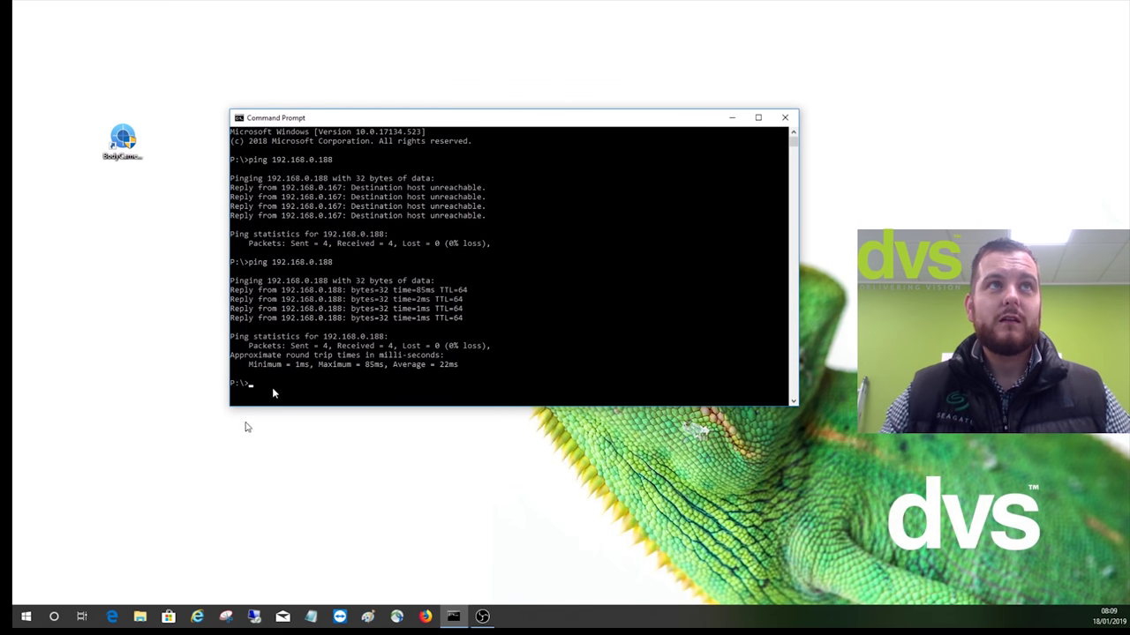
key("Up")
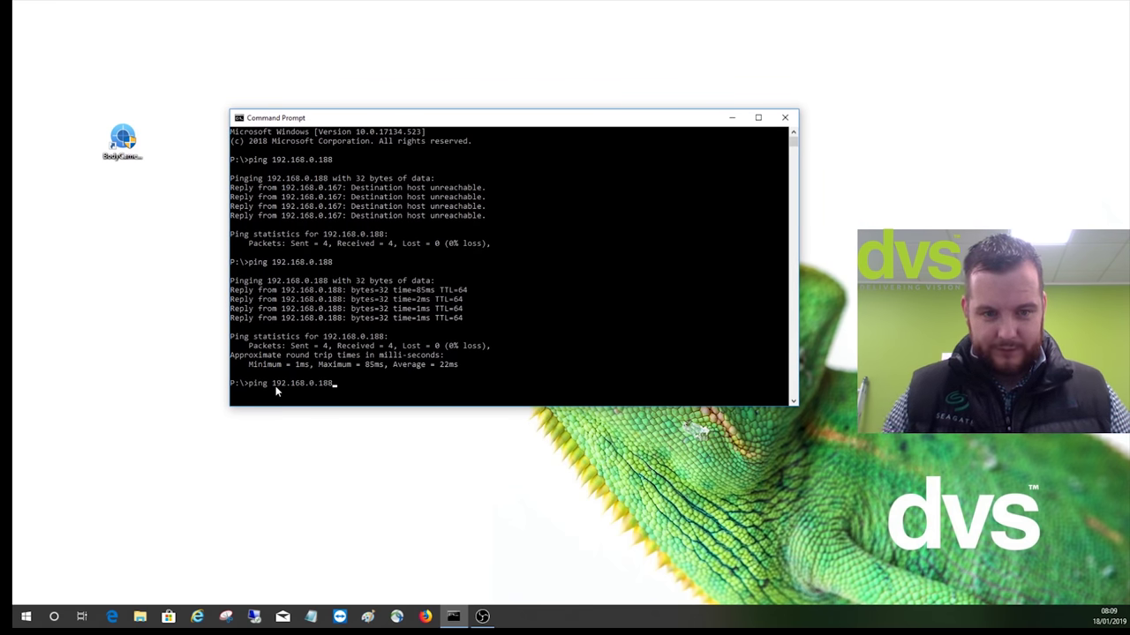
key("Return")
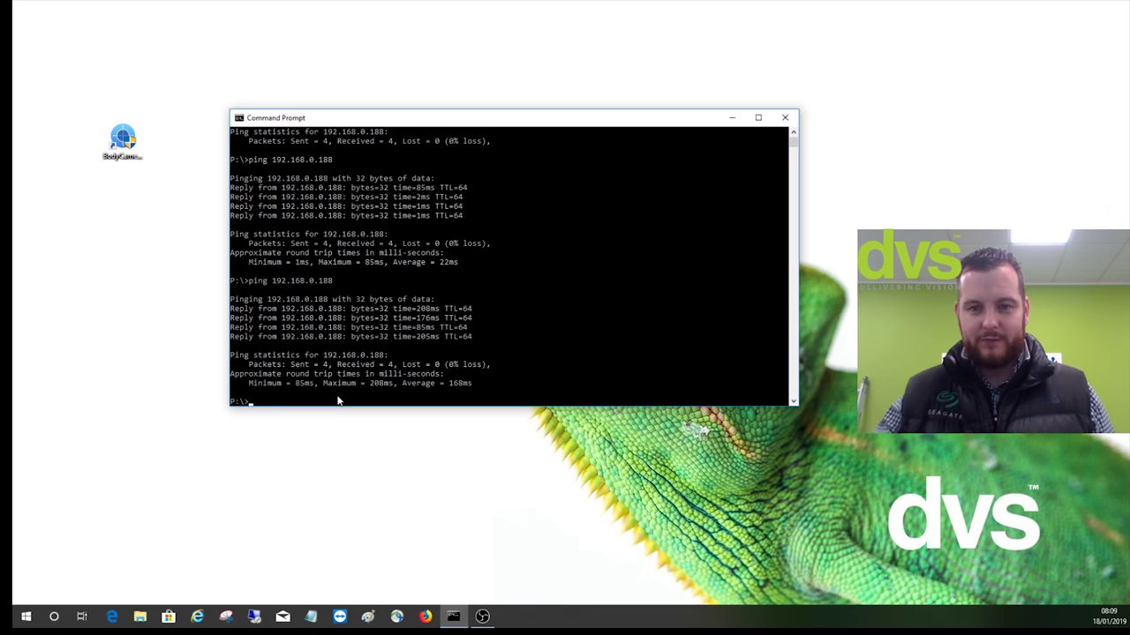
left_click(785, 117)
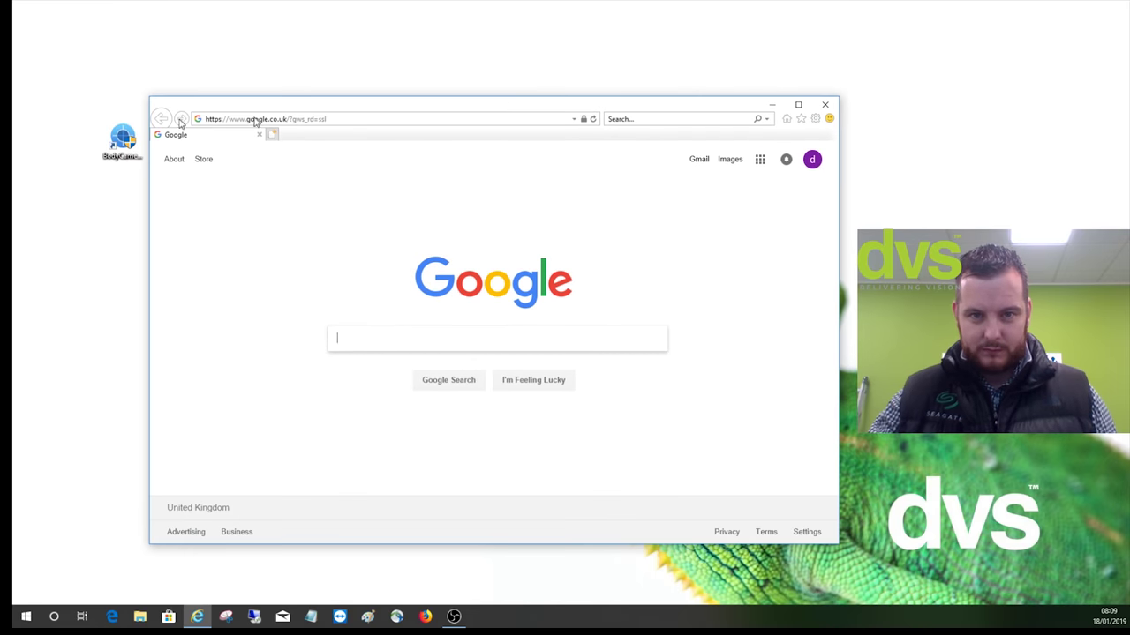
Maximize the browser and load the recorder's login page at 192.168.3.40
left_click(797, 104)
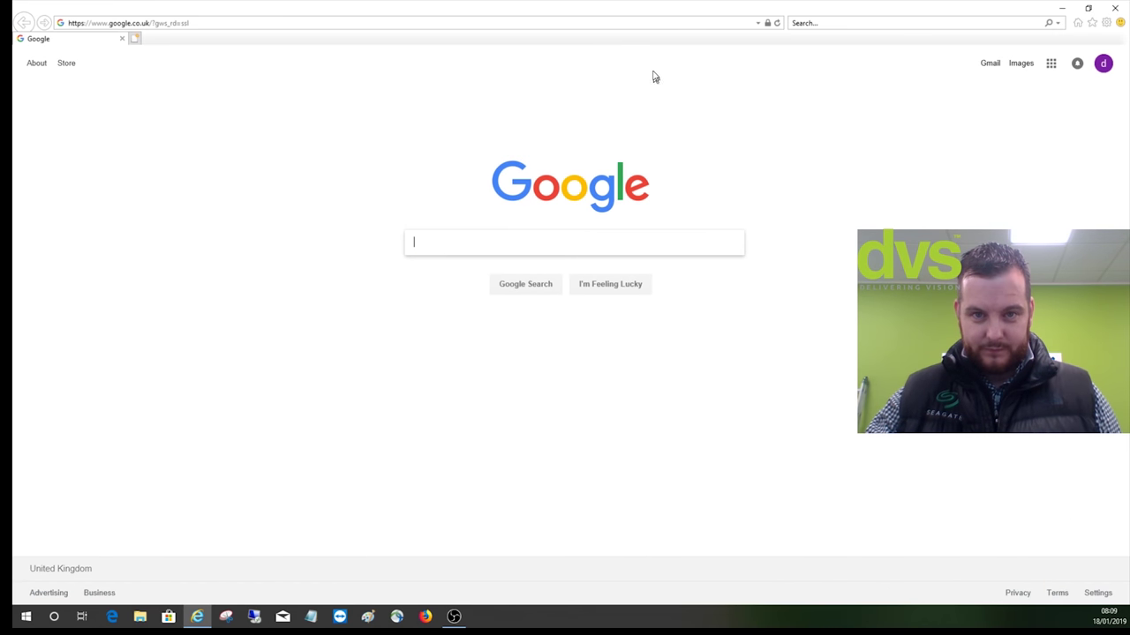
left_click(635, 25)
type("192.168.")
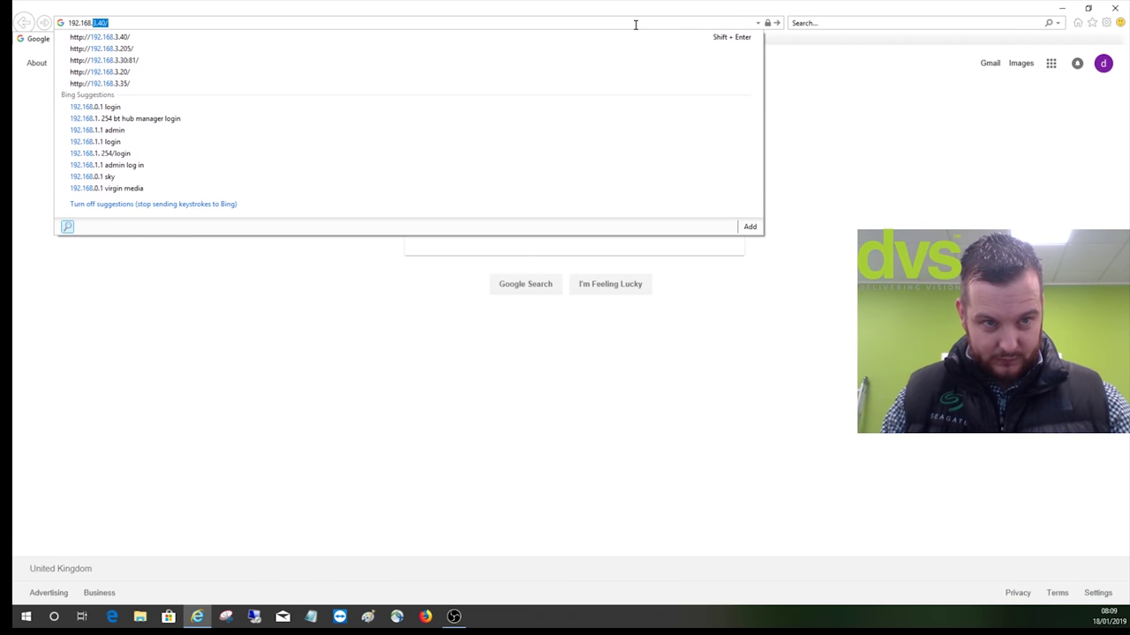
type("3.40")
key("Return")
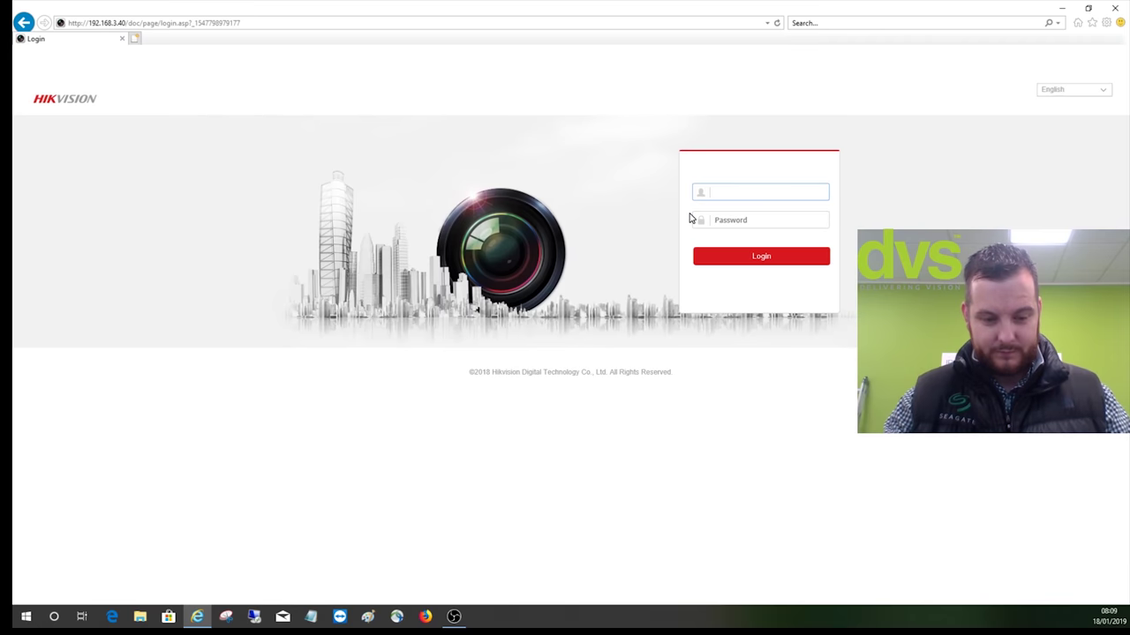
Log in to the recorder with the admin account and password
type("admin")
key("Tab")
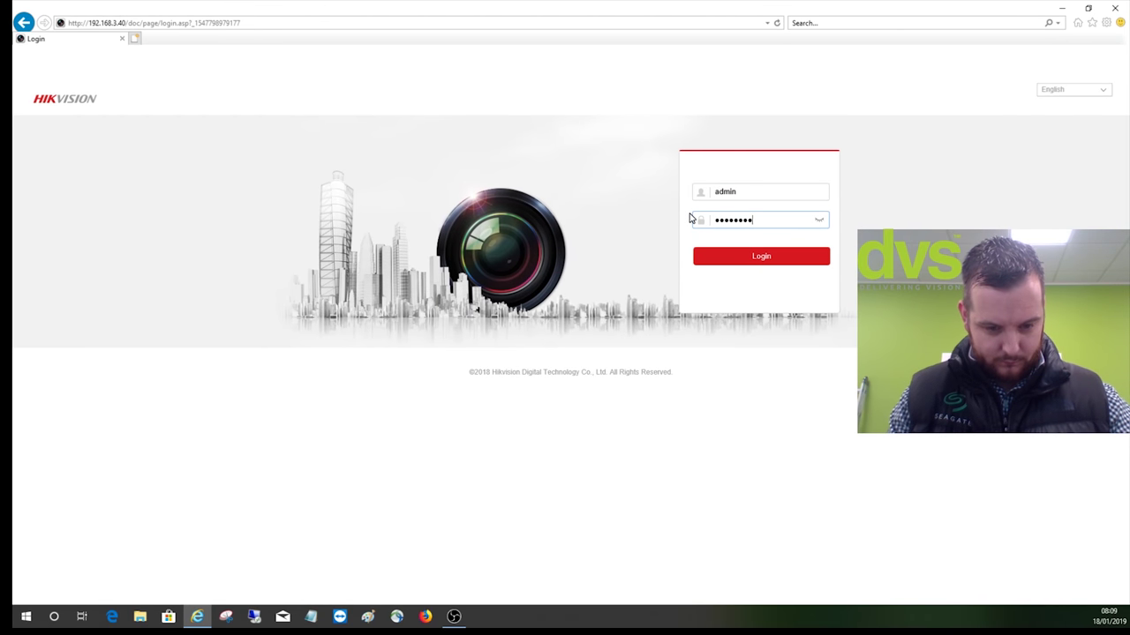
key("Return")
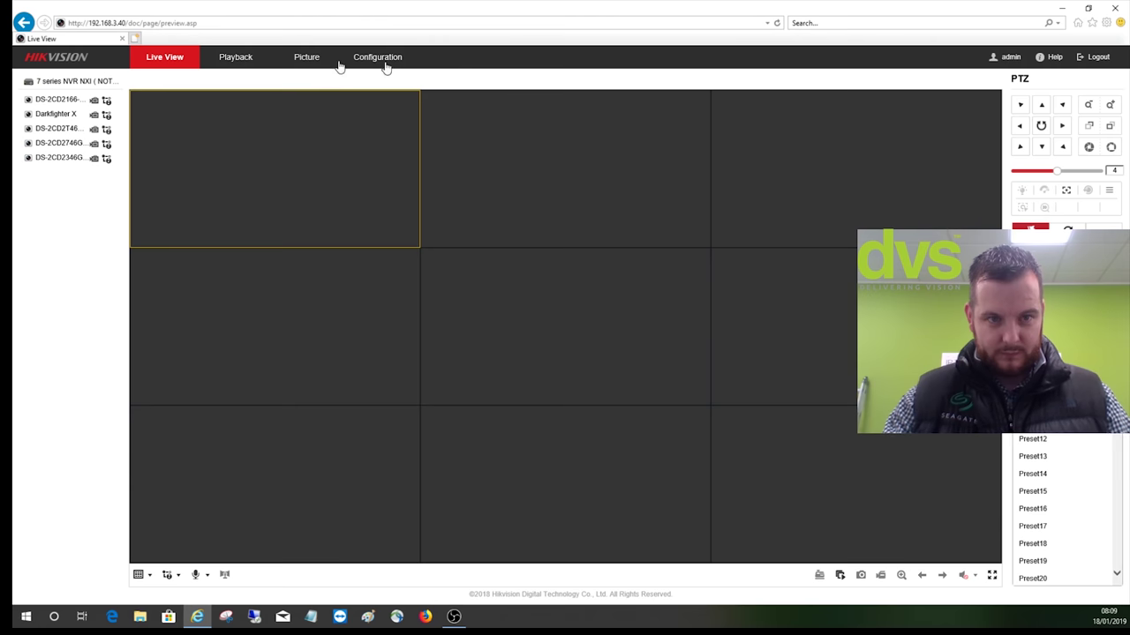
Open Configuration > Camera Management to list IP channels D1–D13 and pick channel D6
left_click(363, 58)
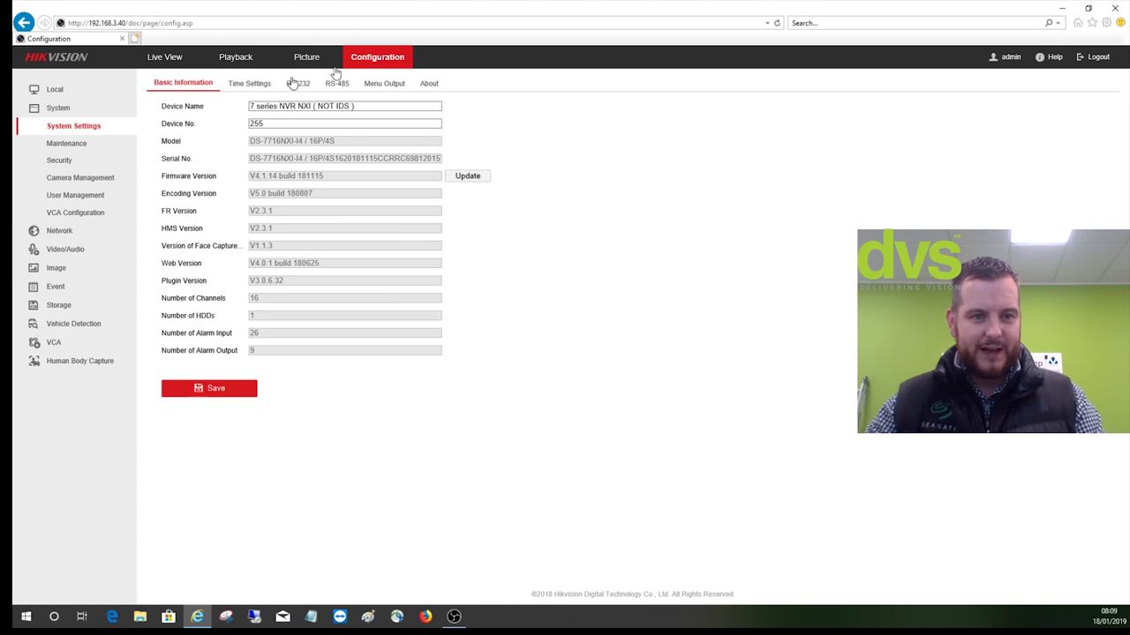
left_click(92, 179)
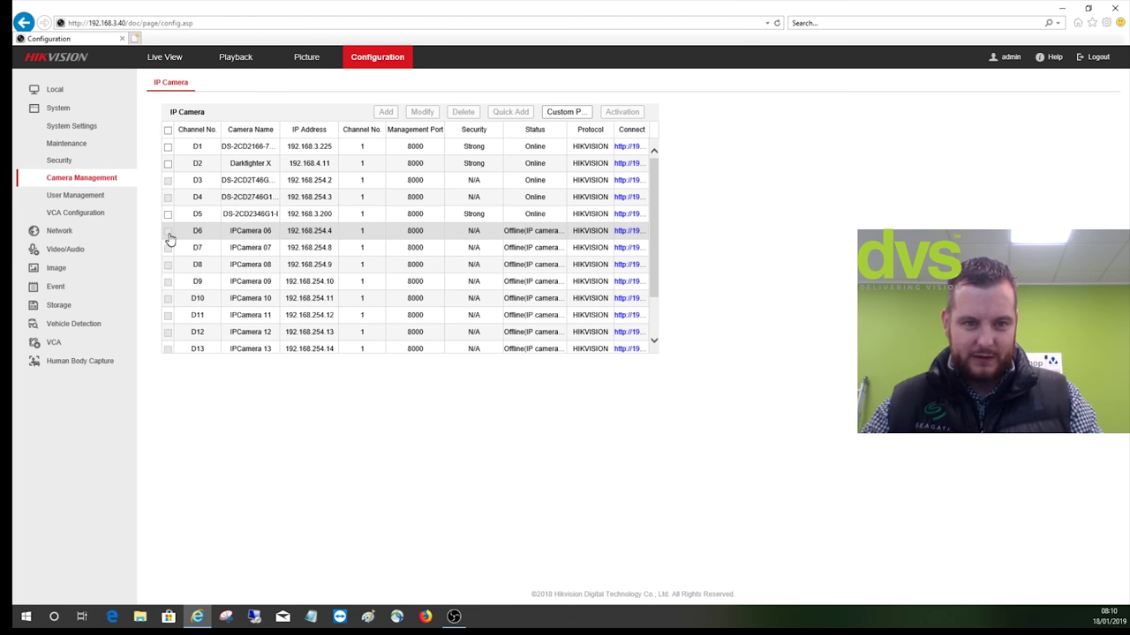
left_click(189, 234)
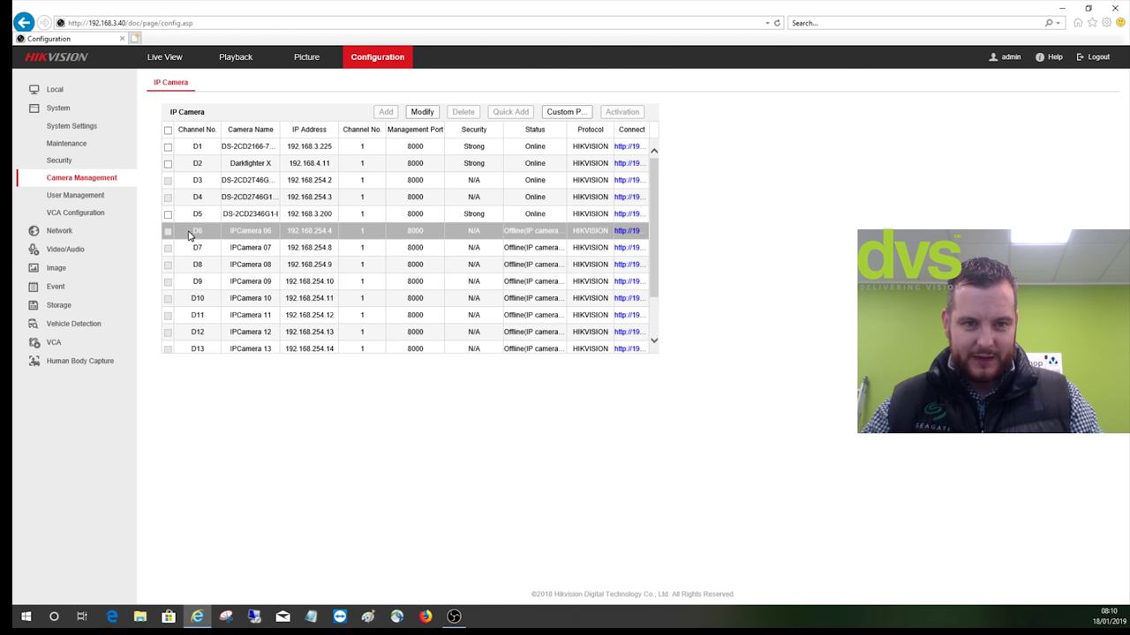
Switch channel D6 to manual adding and set its IP address to 192.168.0.188
left_click(422, 111)
scroll(615, 353, "down", 1)
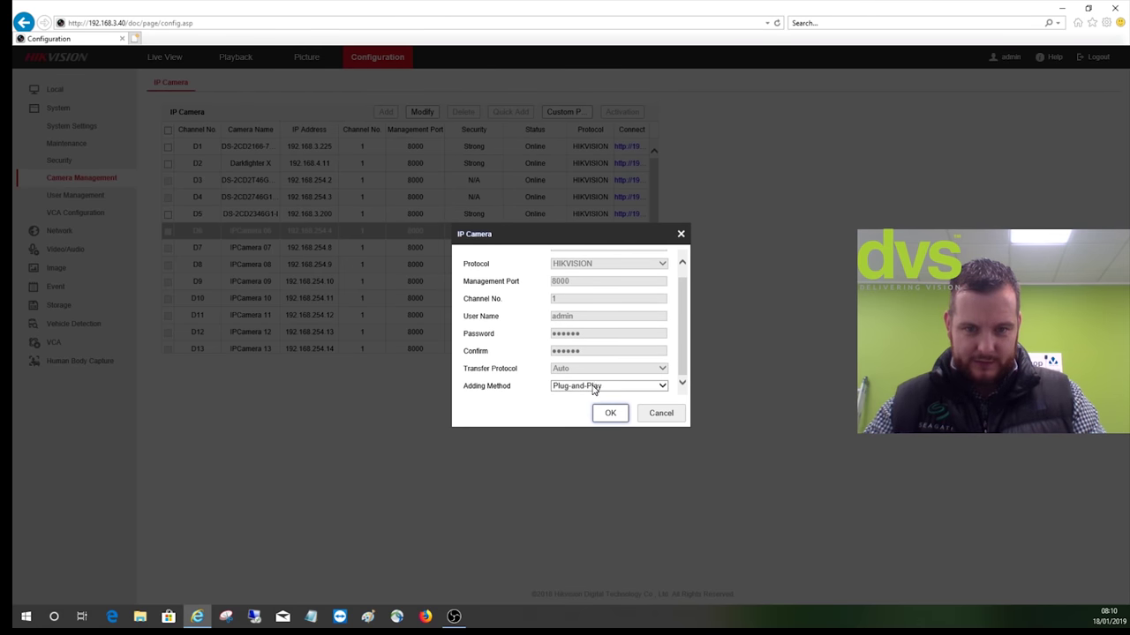
left_click(594, 391)
left_click(592, 403)
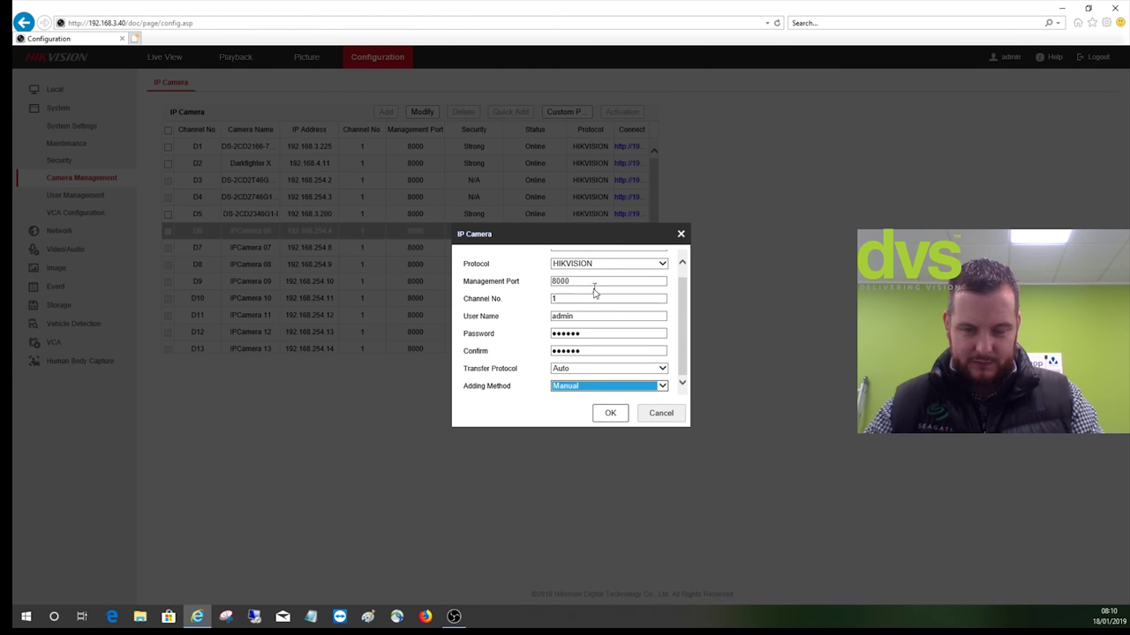
scroll(594, 293, "up", 1)
left_click(613, 258)
key("BackSpace")
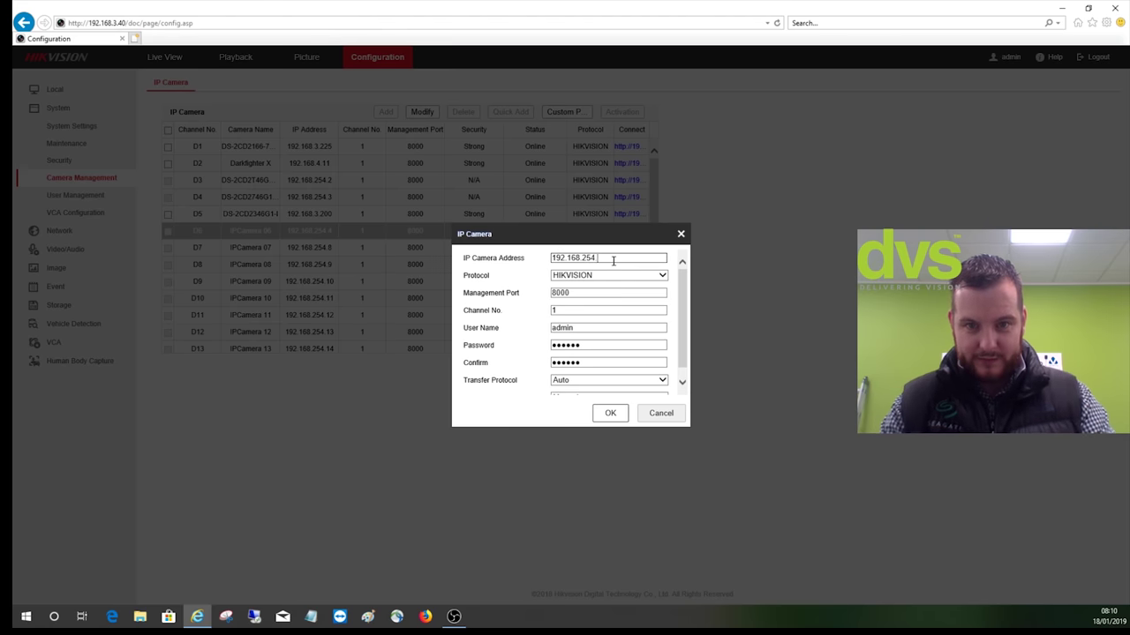
key("BackSpace")
key("BackSpace")
key("BackSpace")
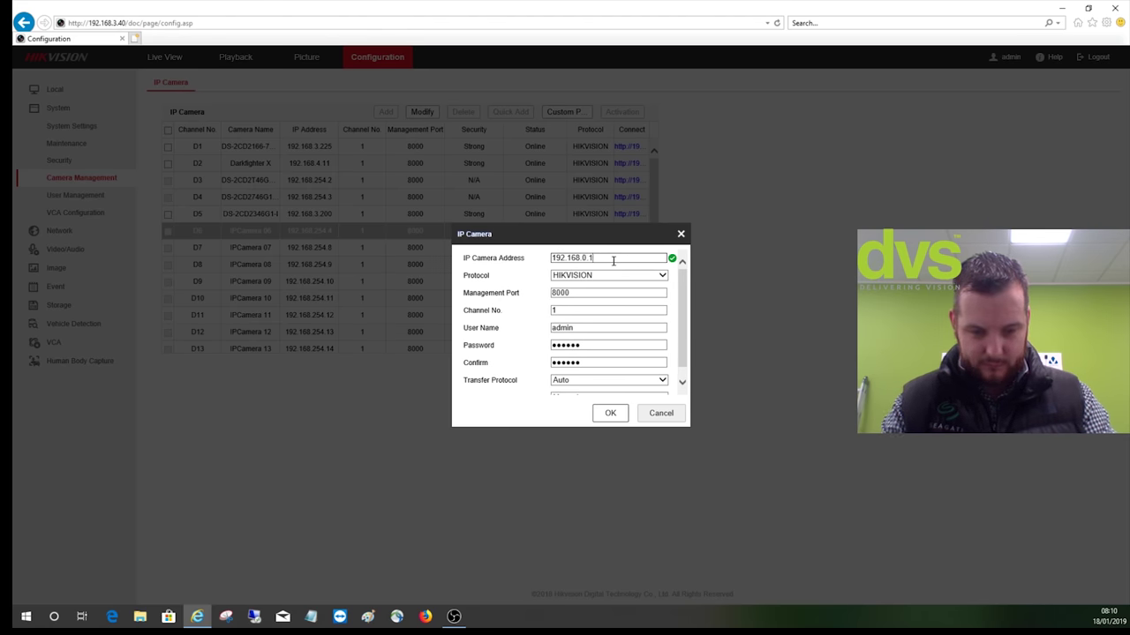
type("0.188")
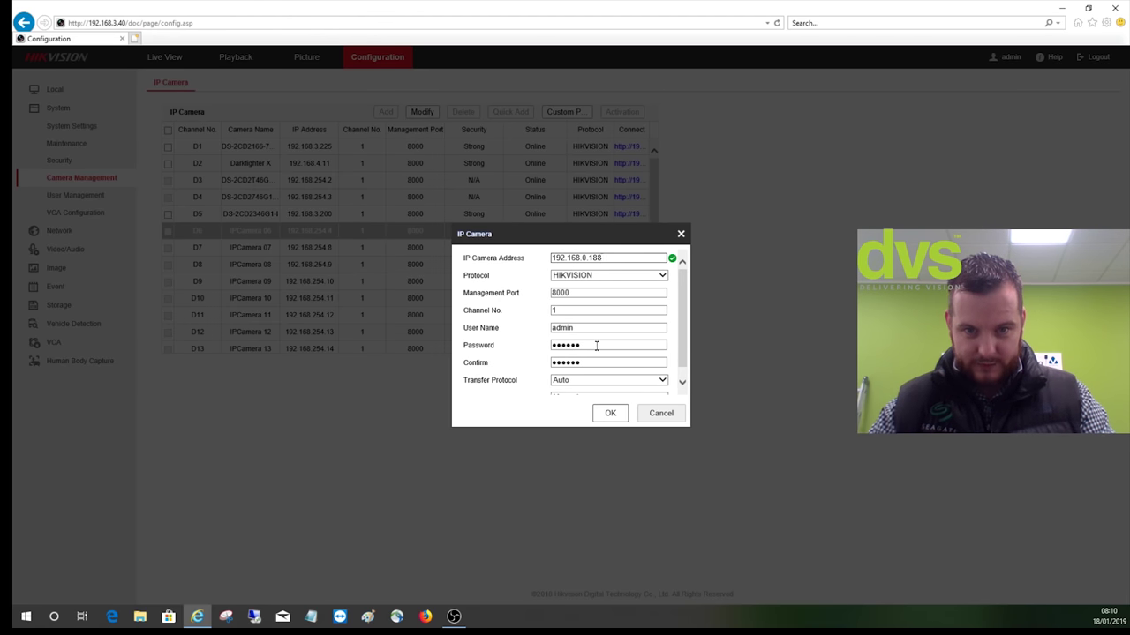
Enter and confirm the camera password, then save D6's connection details
double_click(596, 345)
type("abc")
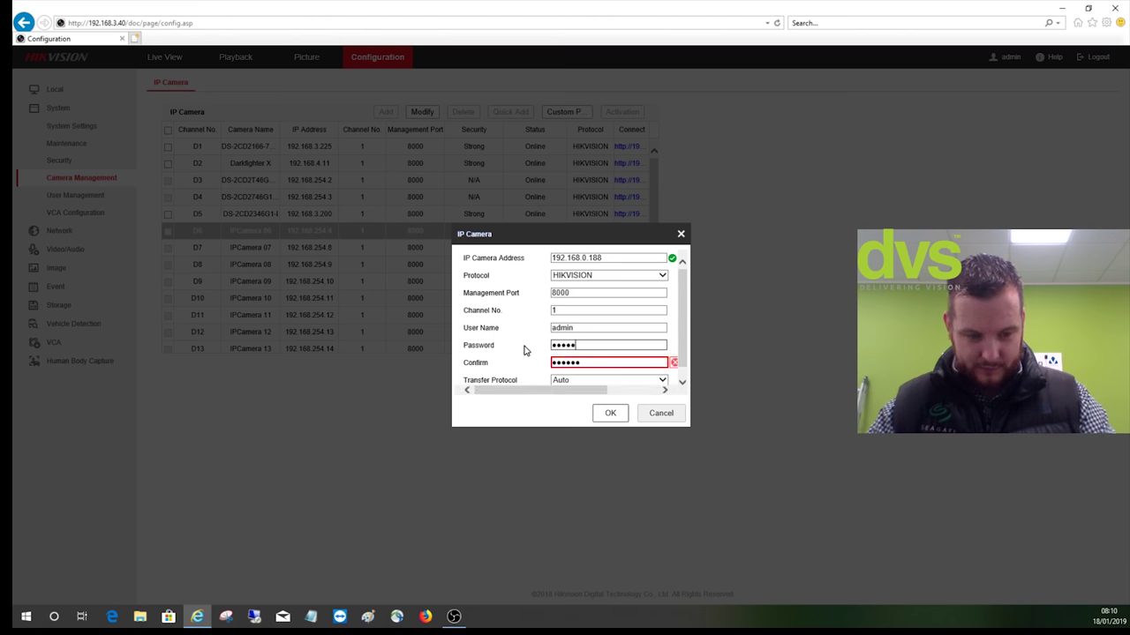
type("d")
key("Tab")
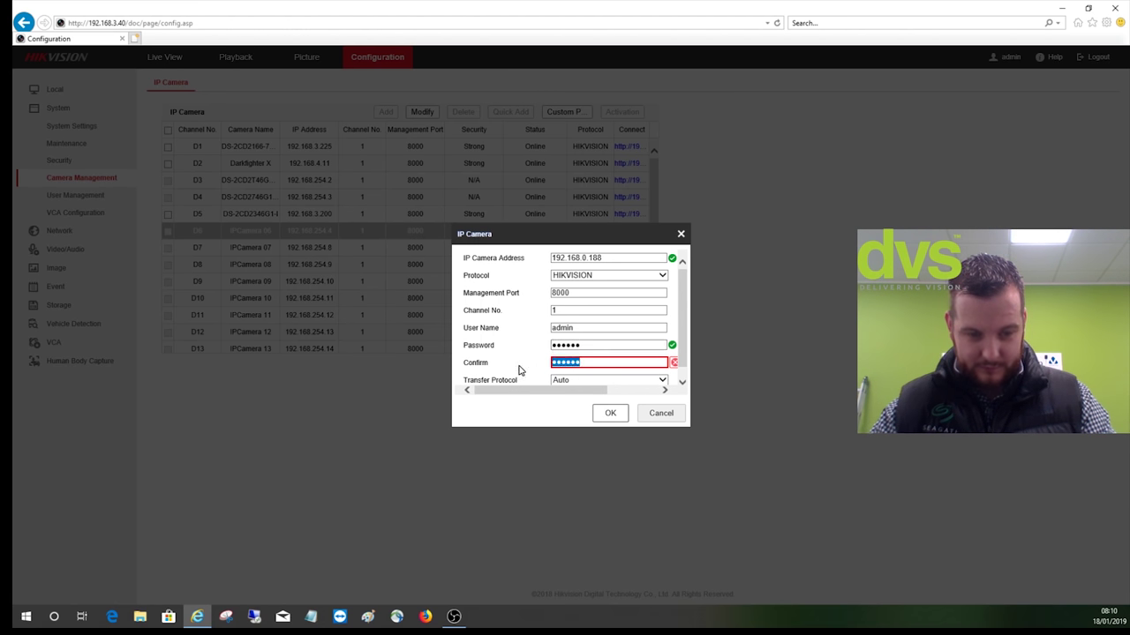
type("abc12d")
scroll(578, 376, "down", 1)
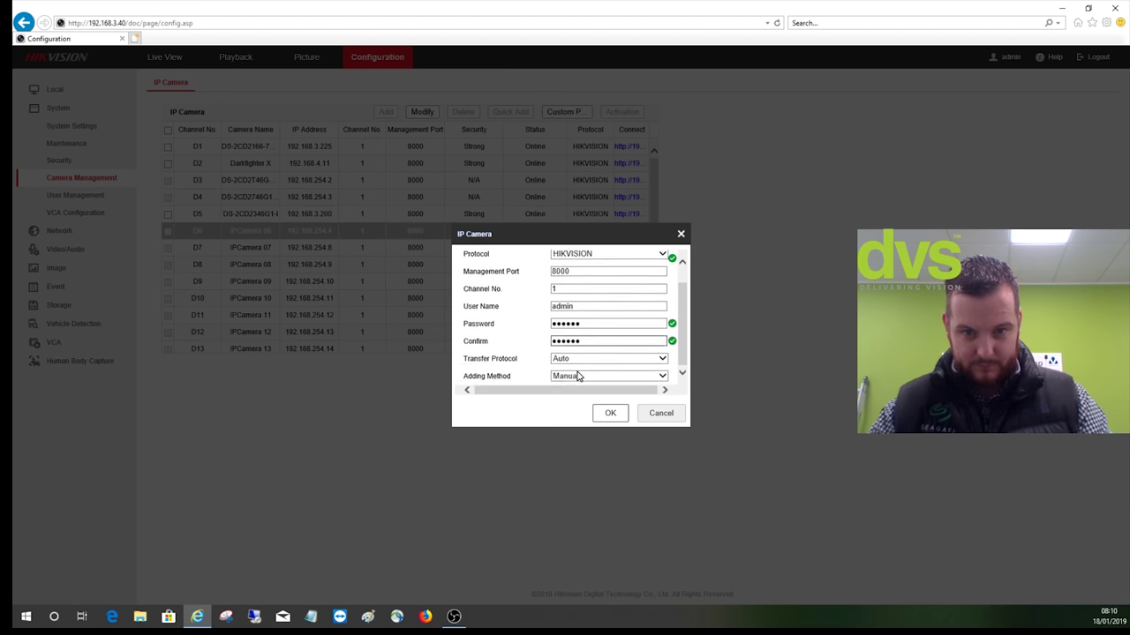
left_click(616, 414)
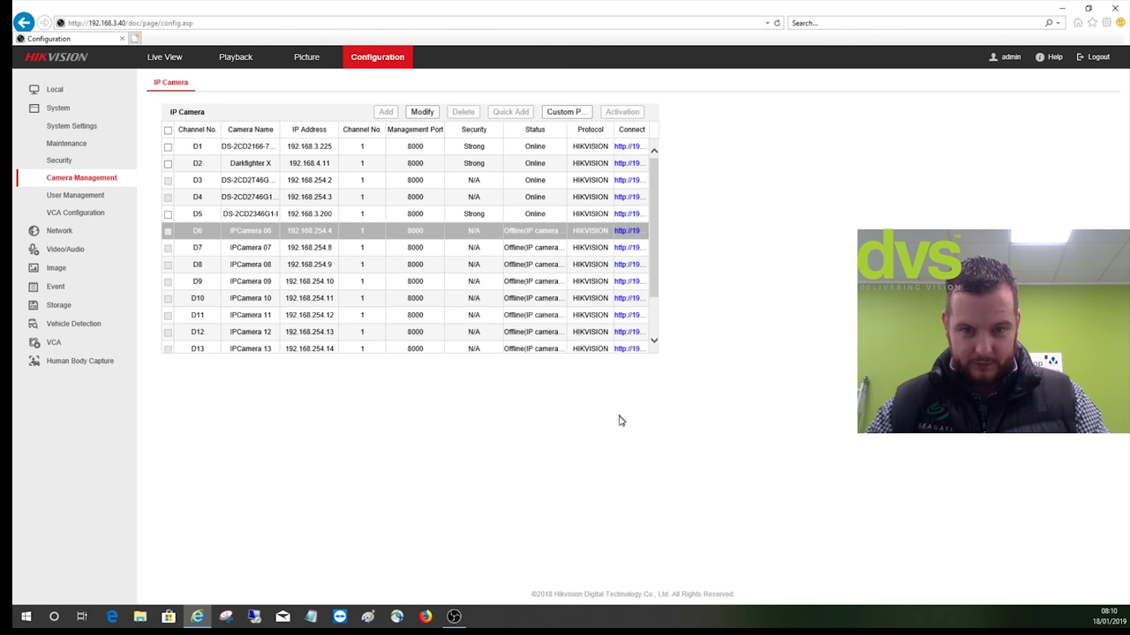
Refresh the camera list until D6 MobileDome shows online, then open its web address
left_click(76, 196)
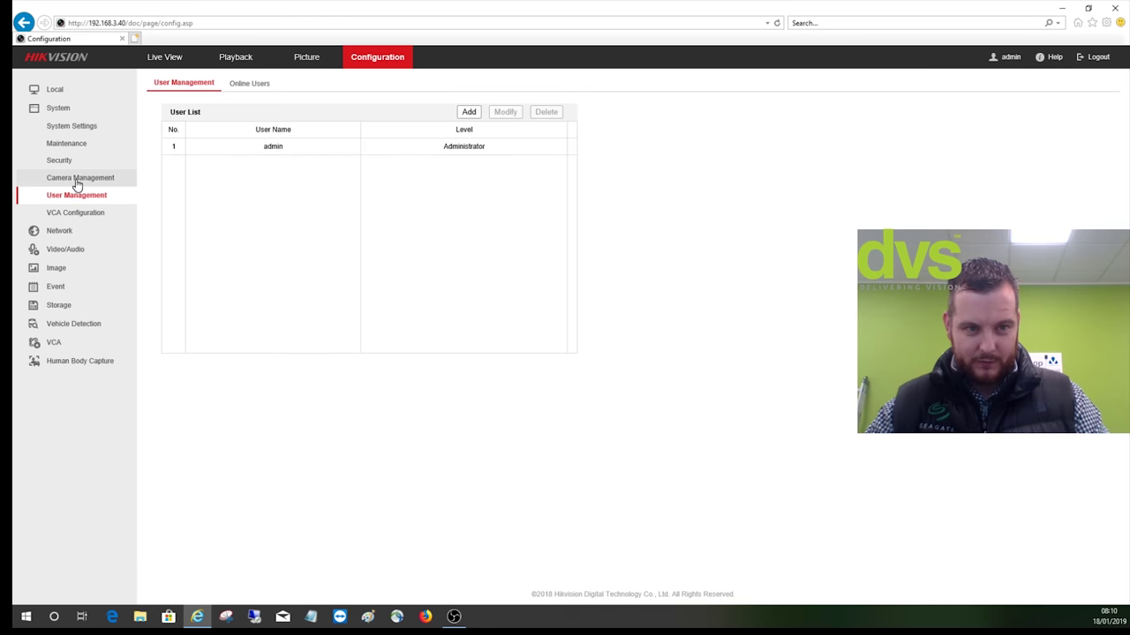
left_click(77, 180)
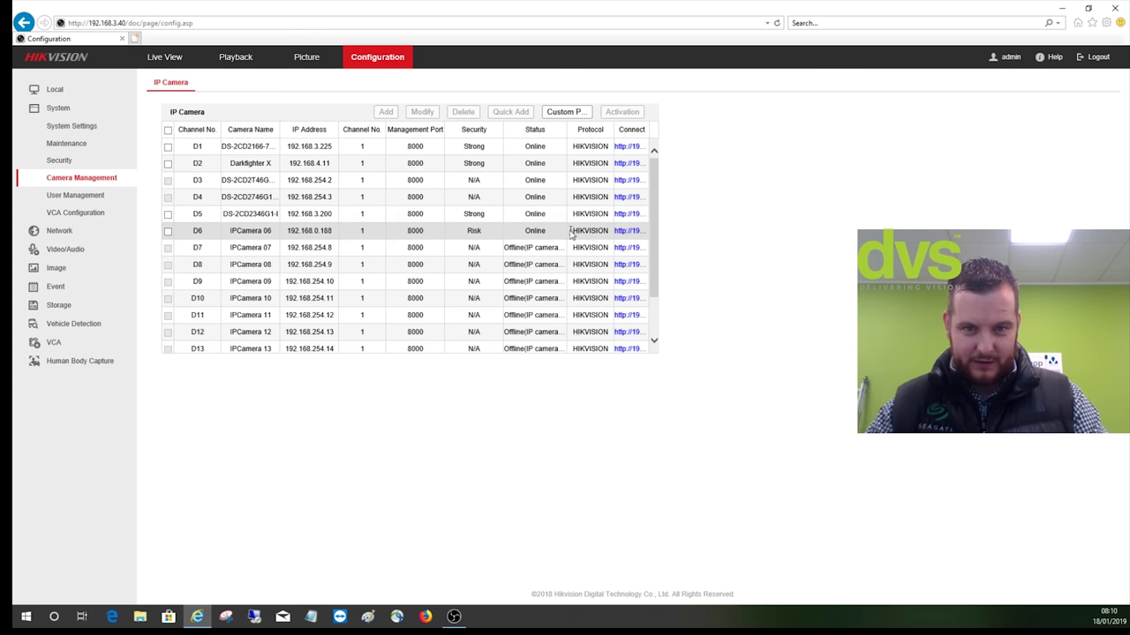
left_click(85, 195)
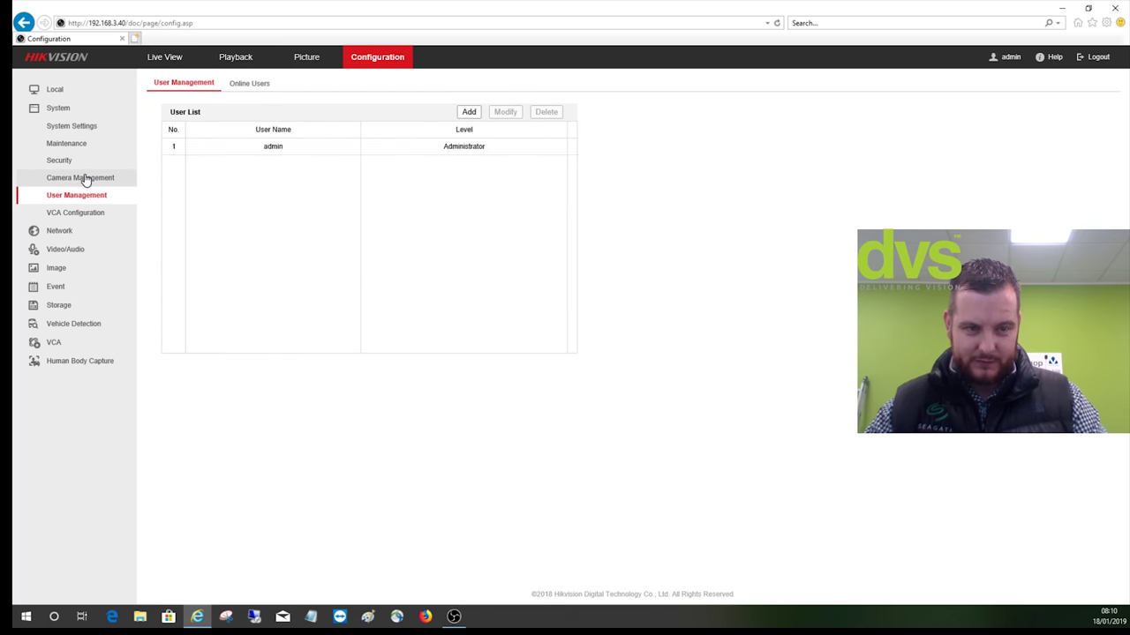
left_click(88, 177)
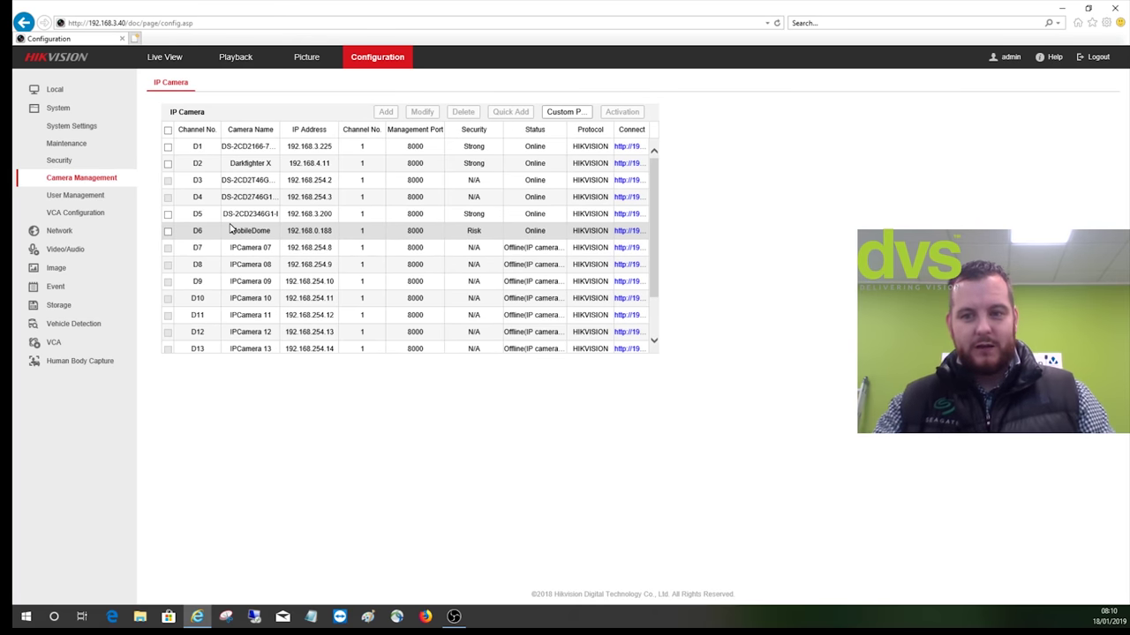
left_click(624, 232)
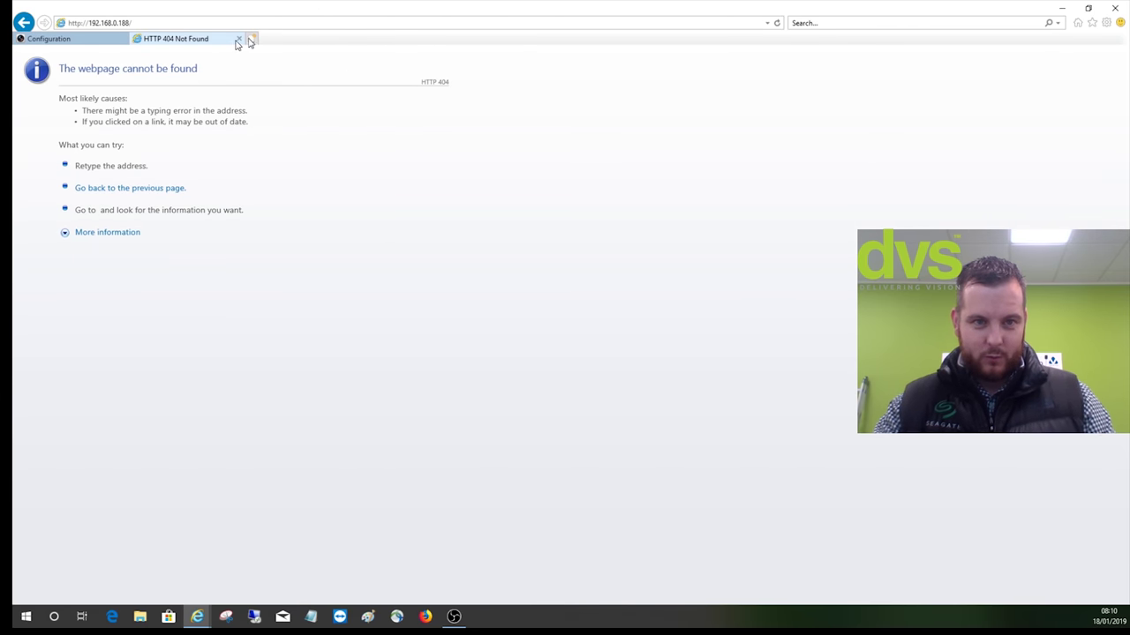
Close the 404 tab and show D6 MobileDome's video/audio stream settings (1920*1080P, H.264)
left_click(241, 40)
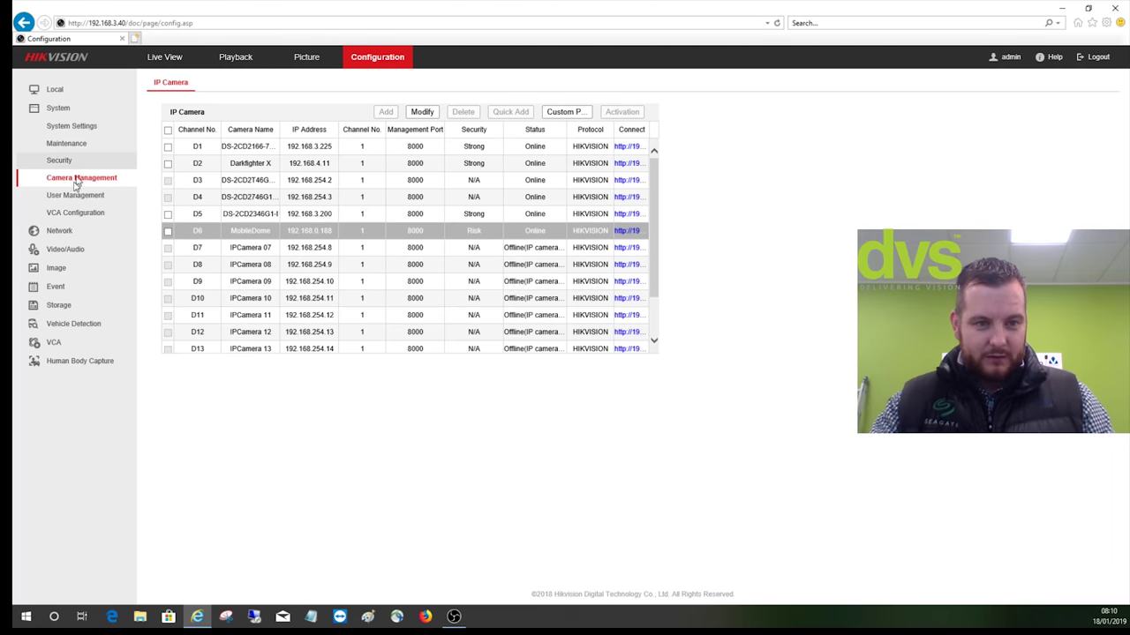
left_click(67, 250)
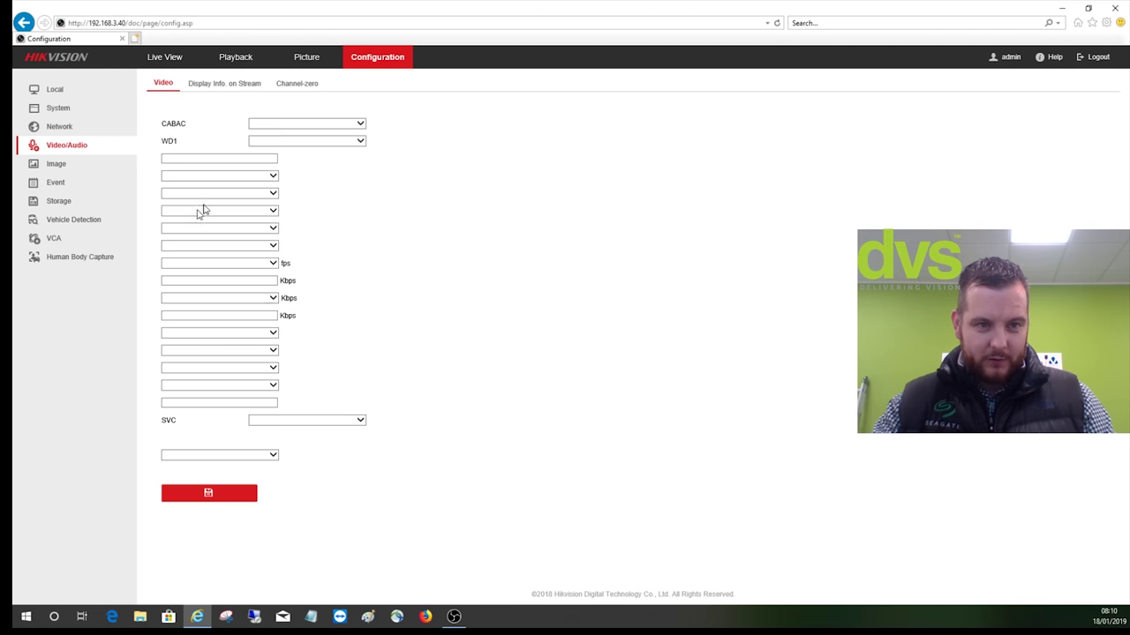
left_click(300, 106)
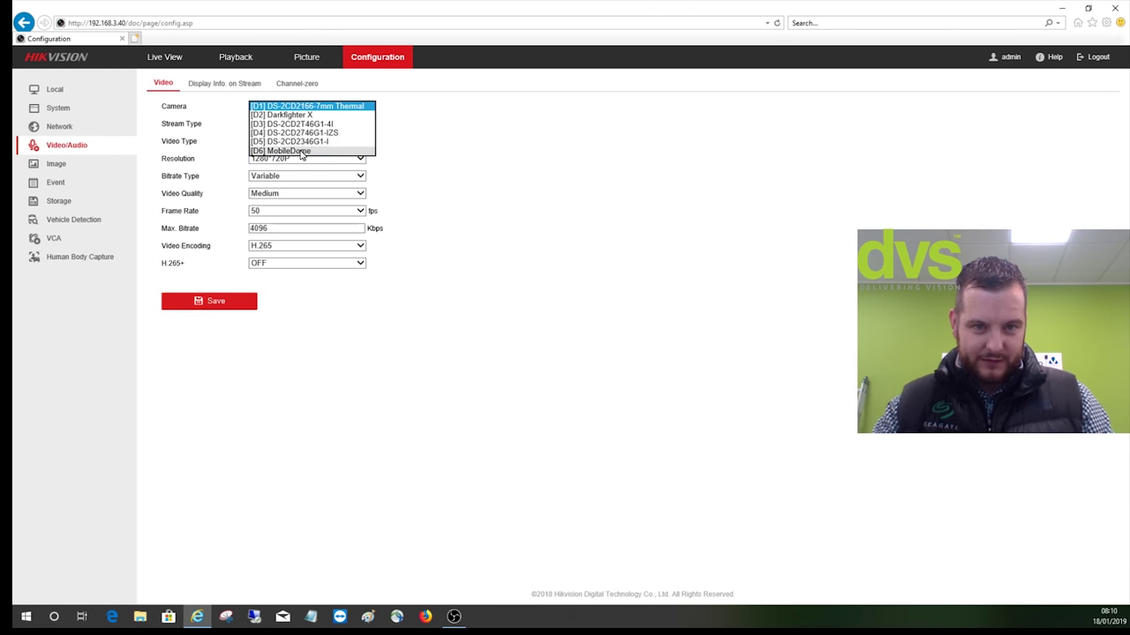
left_click(301, 152)
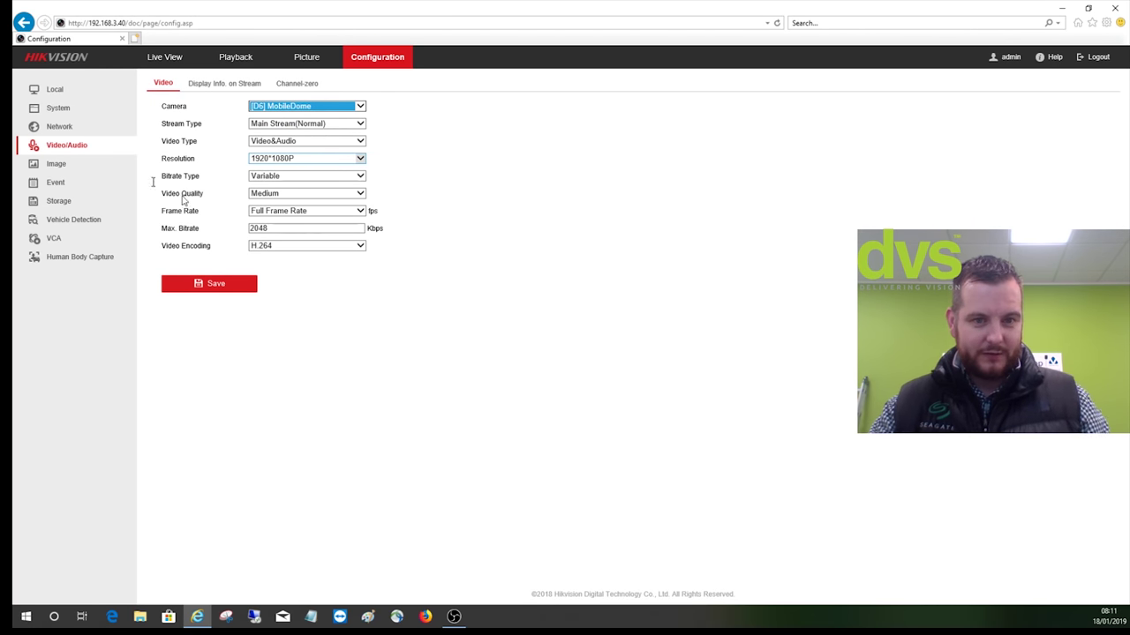
left_click(81, 202)
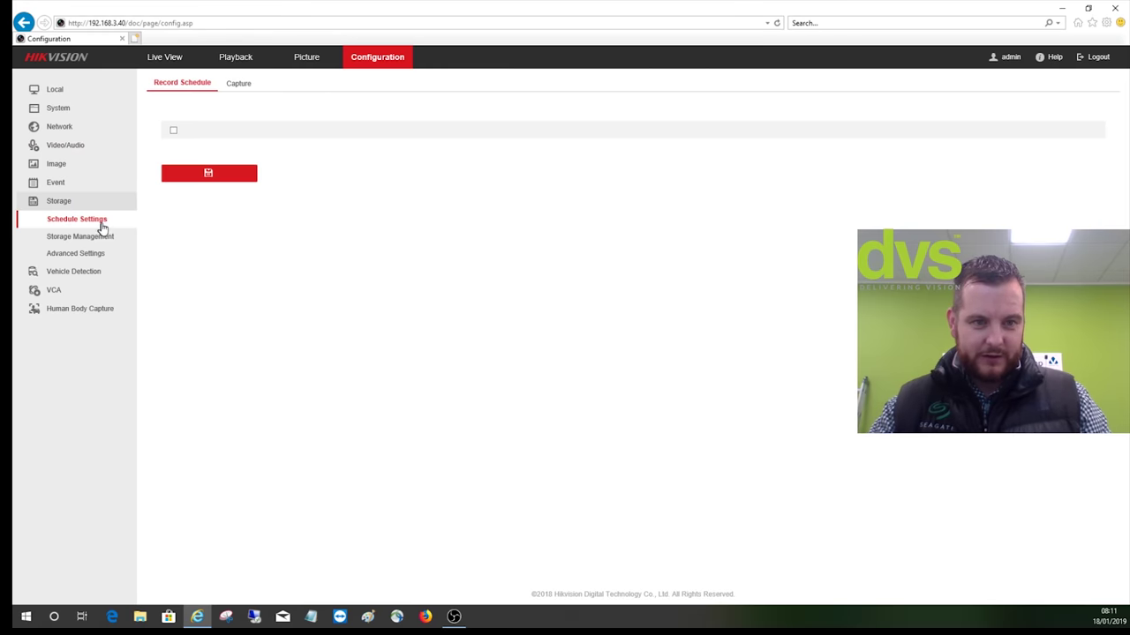
Enable ANR on MobileDome's all-week record schedule, save it, and return to Live View
left_click(306, 107)
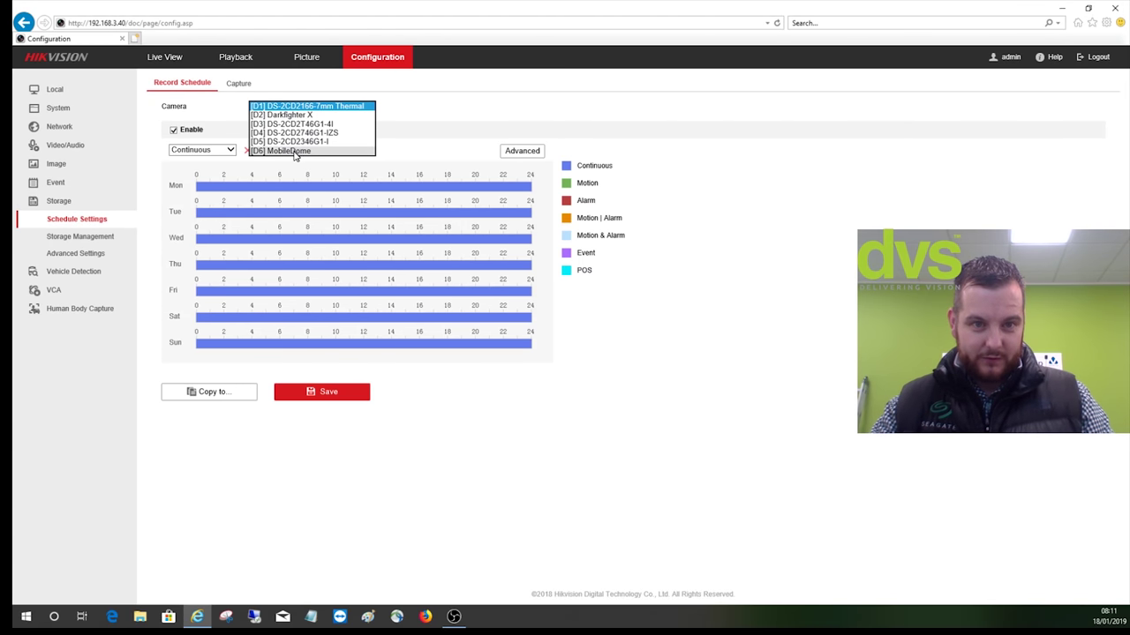
left_click(298, 154)
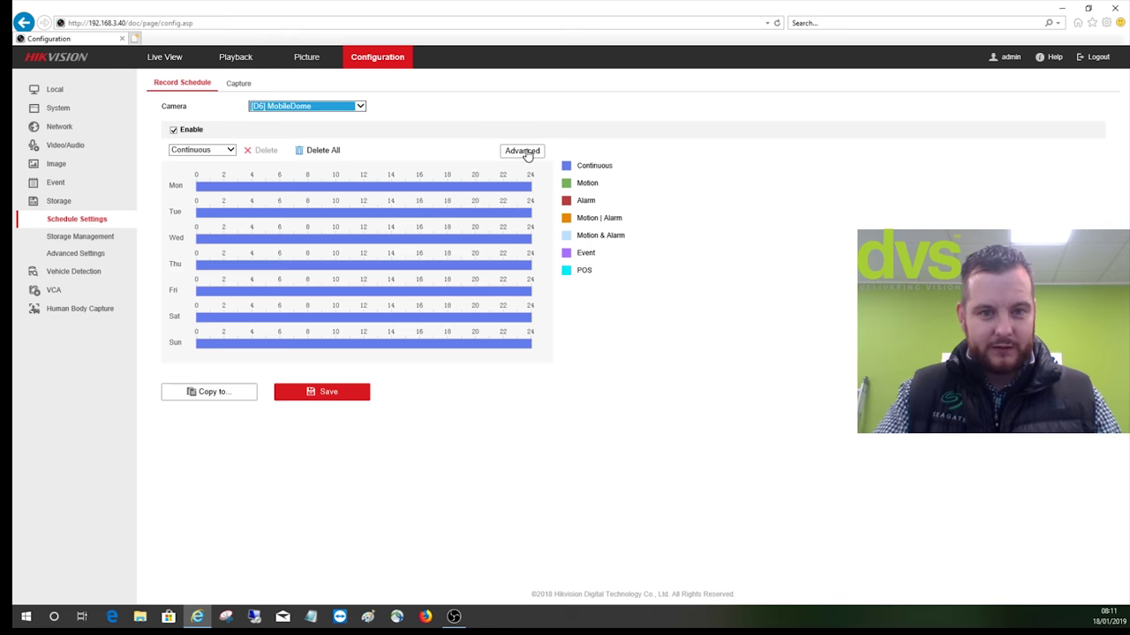
left_click(524, 152)
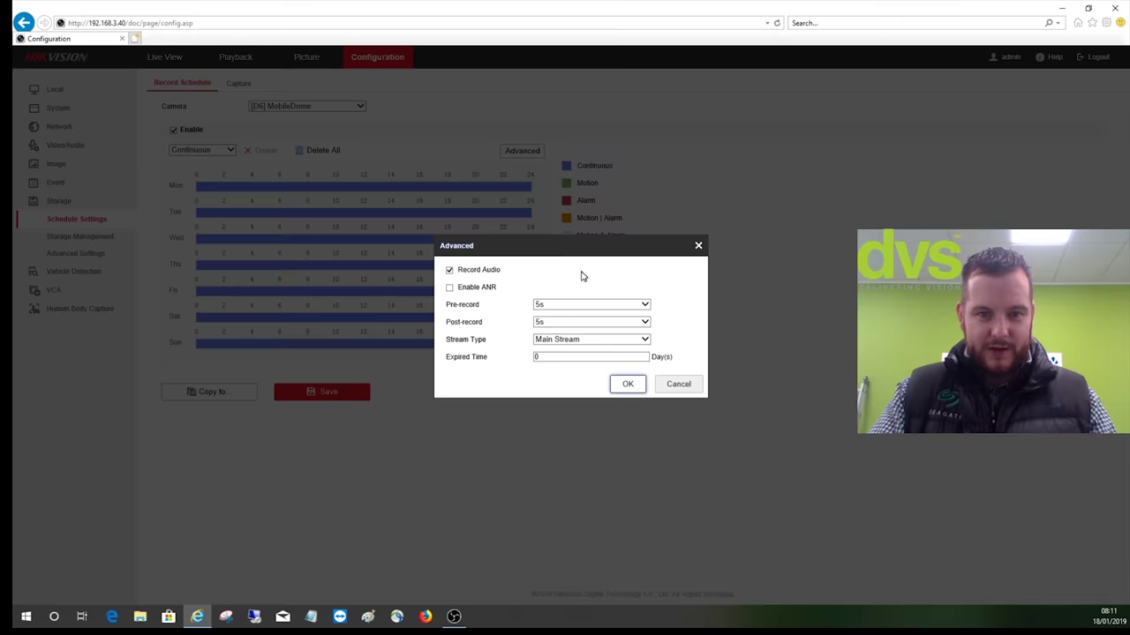
left_click(450, 291)
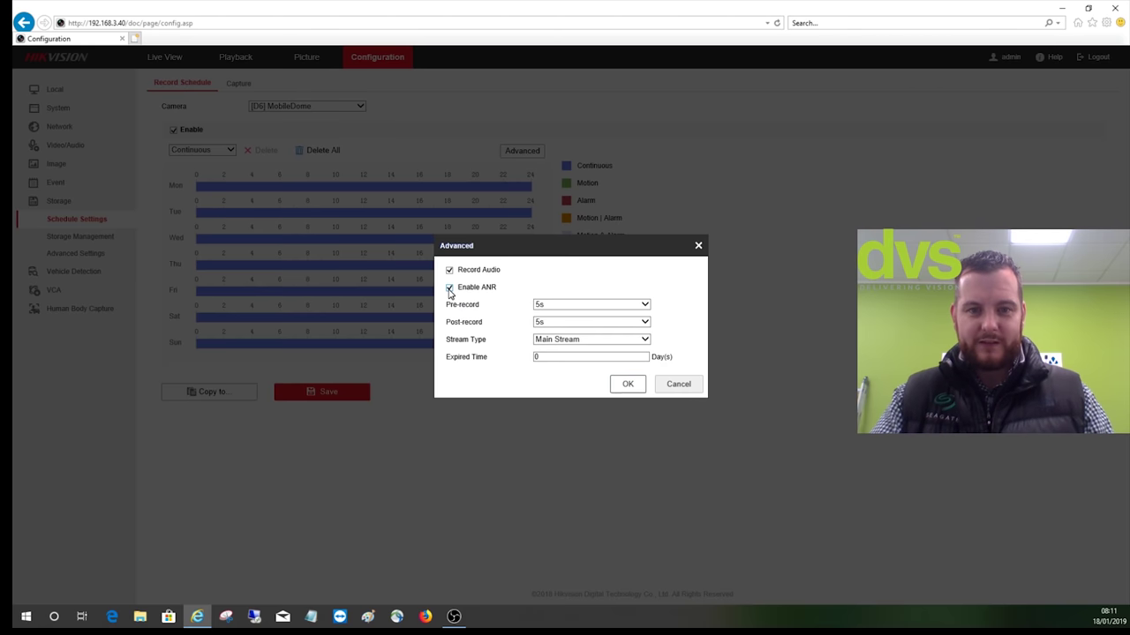
left_click(622, 385)
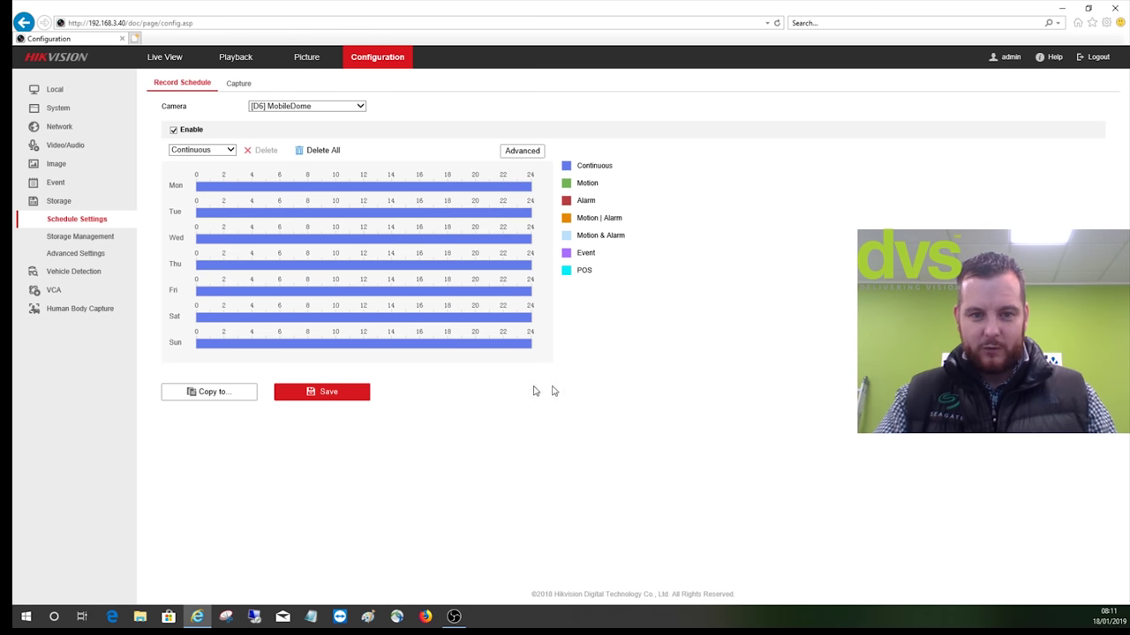
left_click(353, 398)
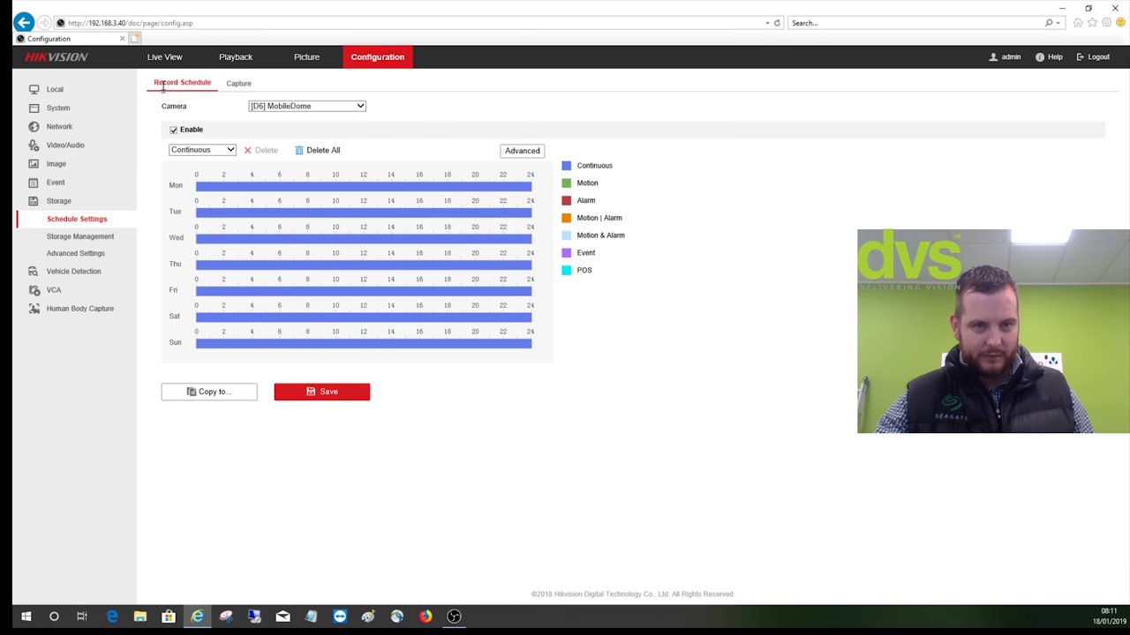
left_click(164, 61)
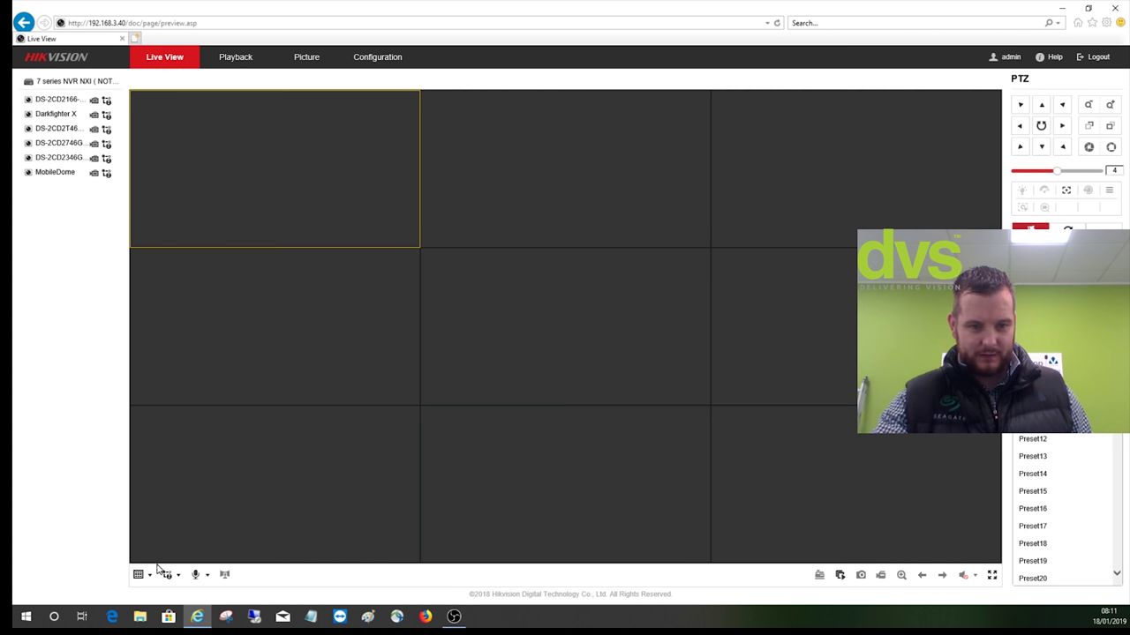
left_click(141, 575)
Stream MobileDome live in a 1x1 window, stop all live views, and go to Playback
left_click(139, 593)
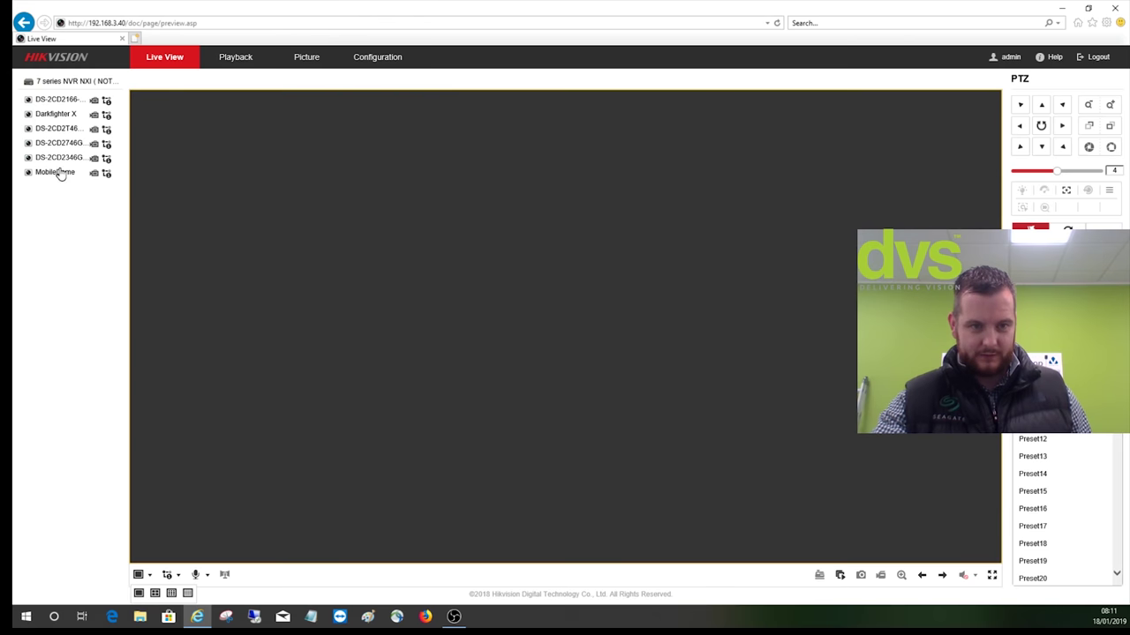
double_click(55, 172)
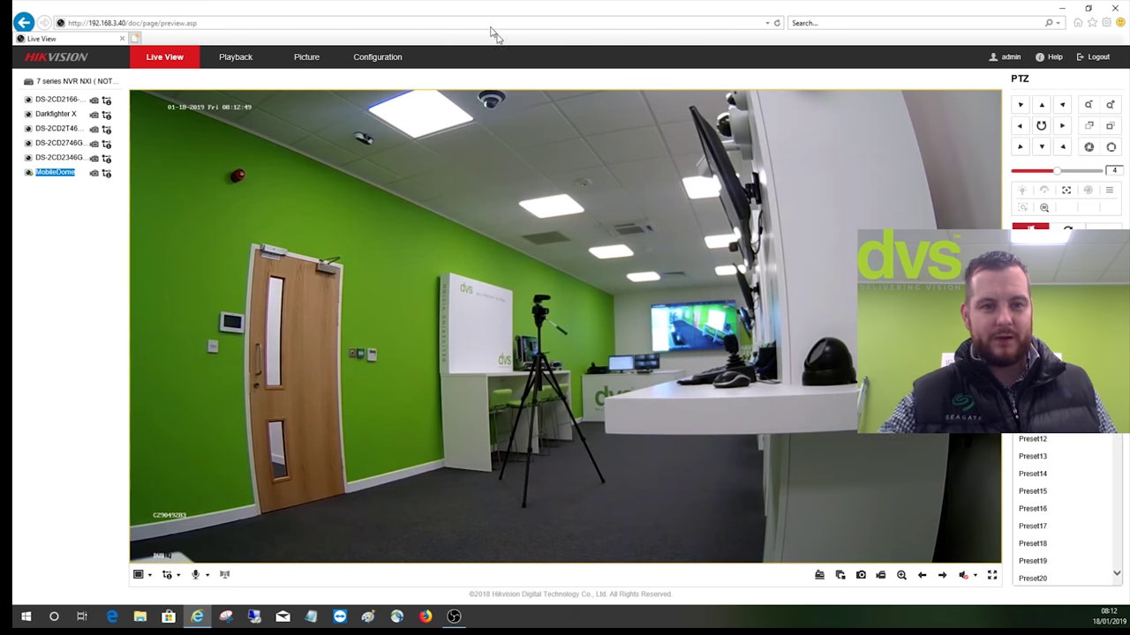
left_click(840, 575)
left_click(234, 57)
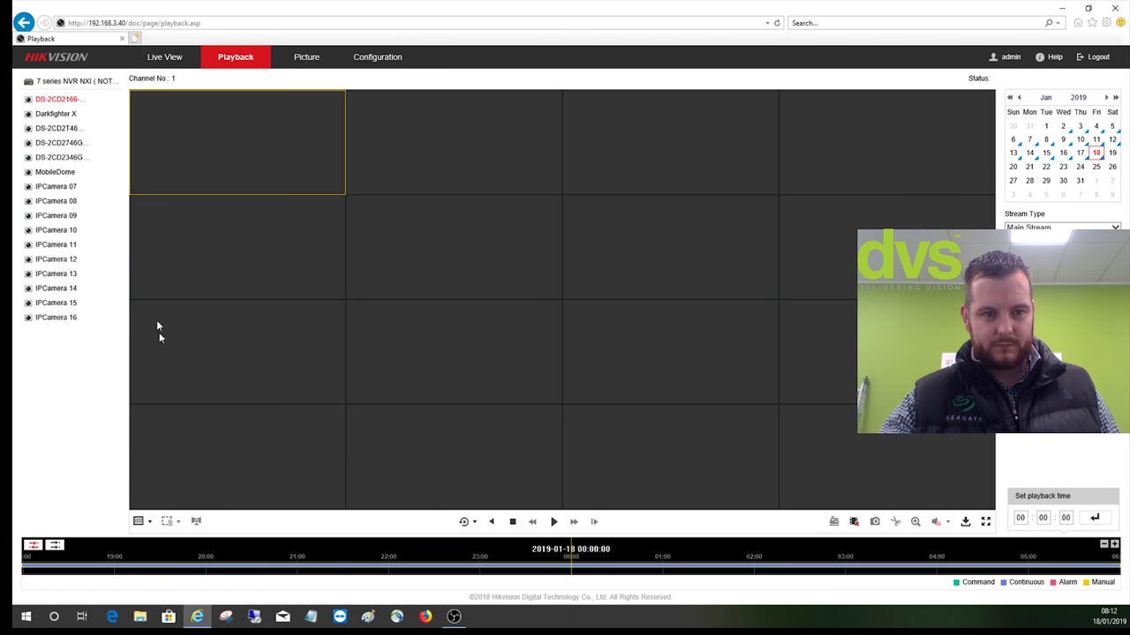
Start playing MobileDome's 18 January 2019 recording in a single 1x1 playback view
left_click(139, 521)
left_click(140, 540)
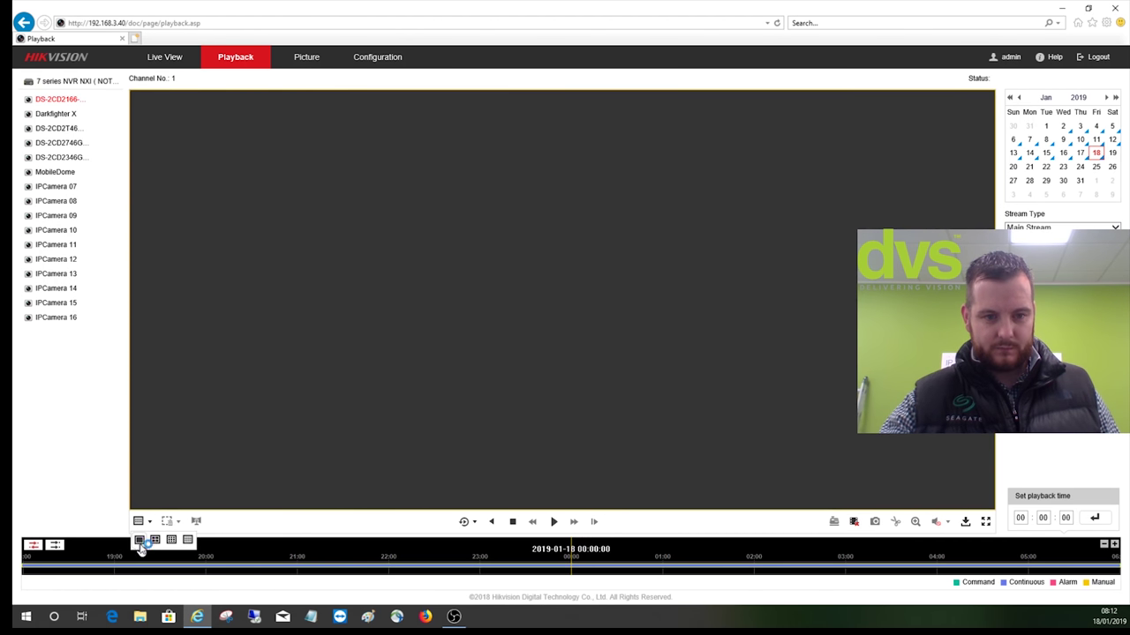
left_click(57, 173)
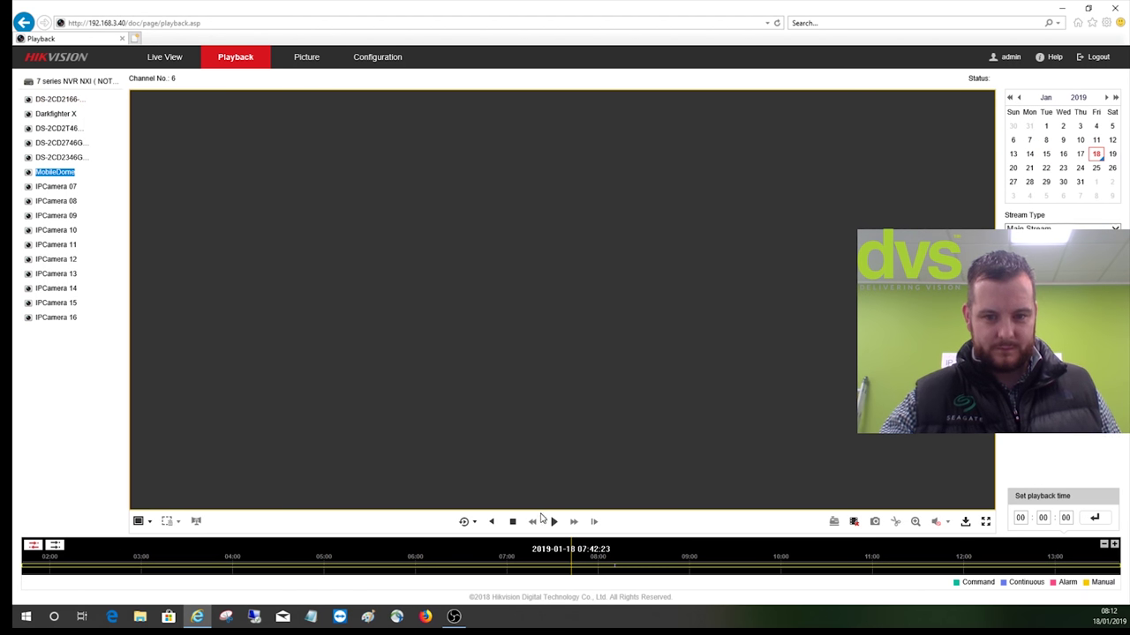
left_click(553, 522)
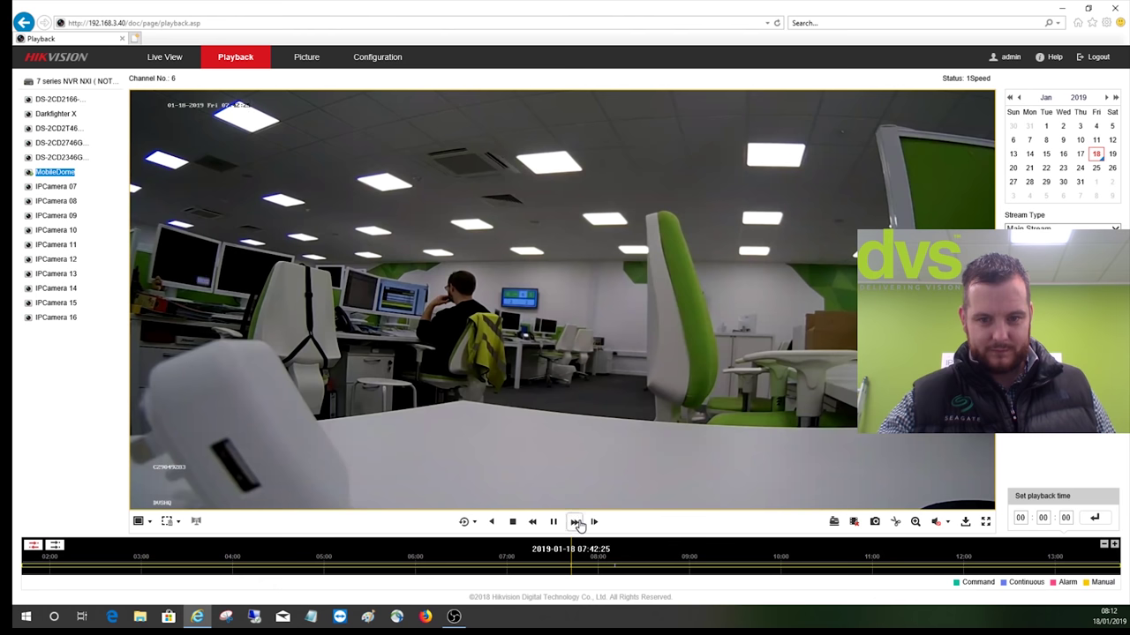
Speed playback to 4x, move the timeline past 07:59, and pause at 08:11:07
left_click(574, 522)
left_click(574, 523)
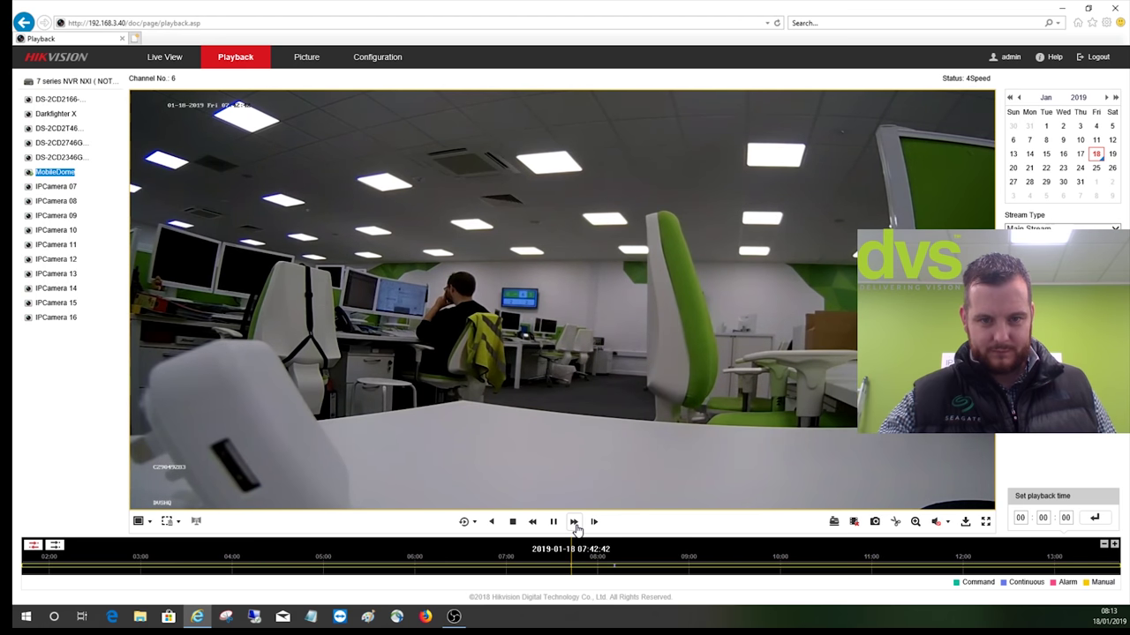
left_click_drag(640, 549, 620, 561)
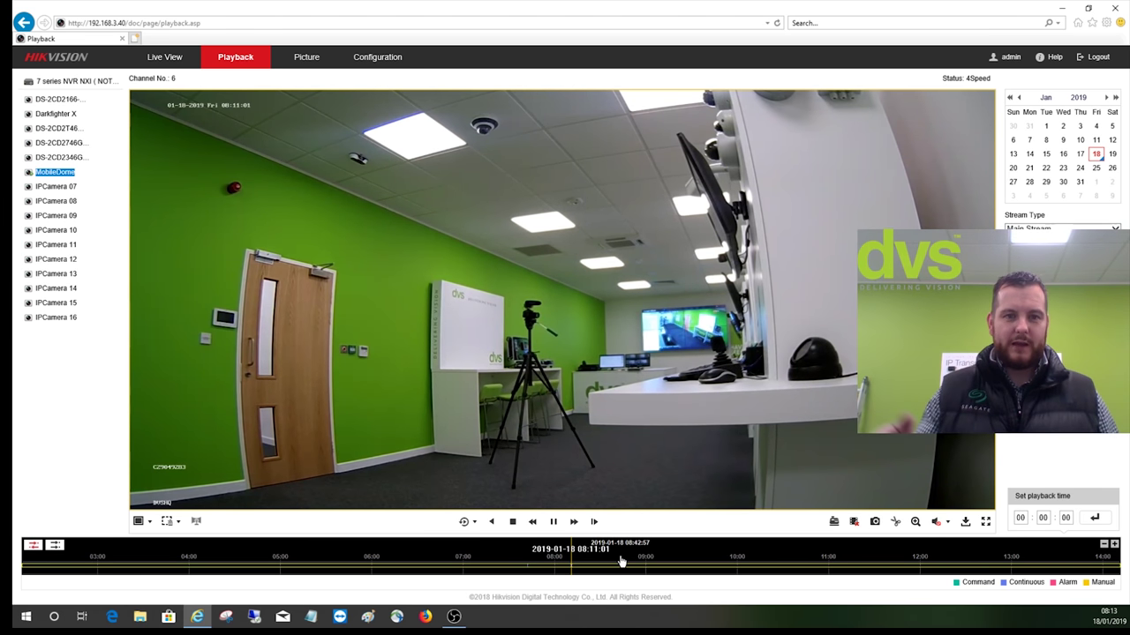
left_click(552, 522)
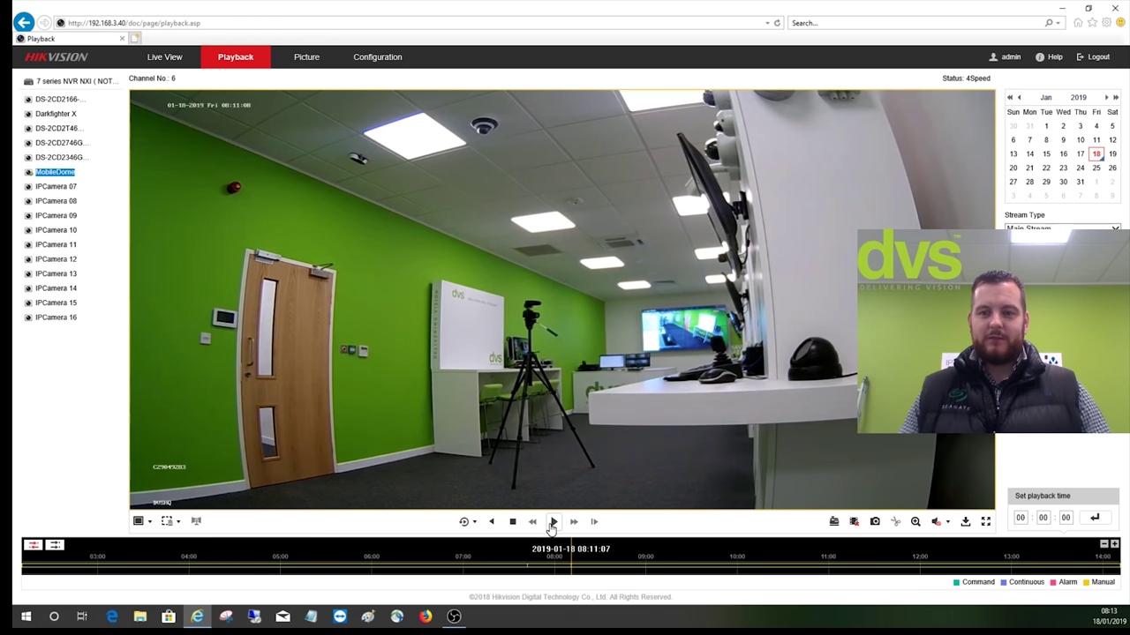